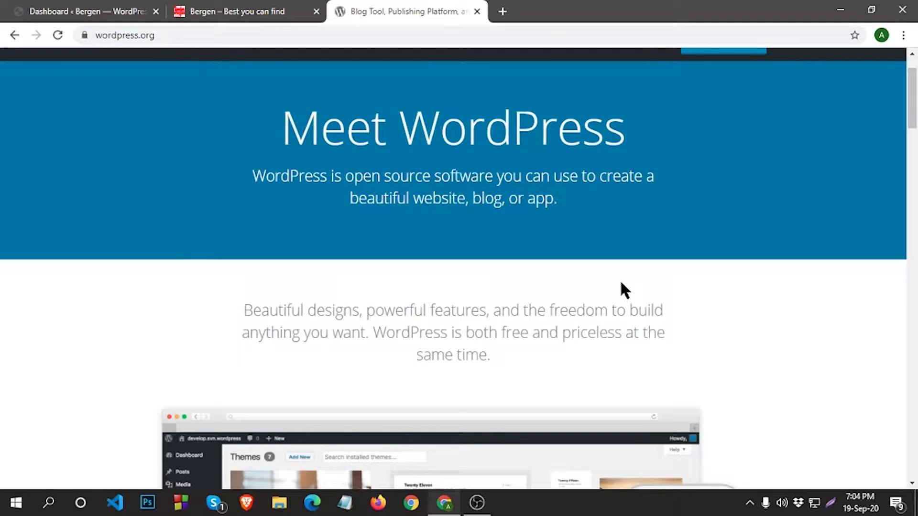
Step: Open the WordPress.org plugin directory and search it for "real time find and replace"
scroll(601, 266, "up", 2)
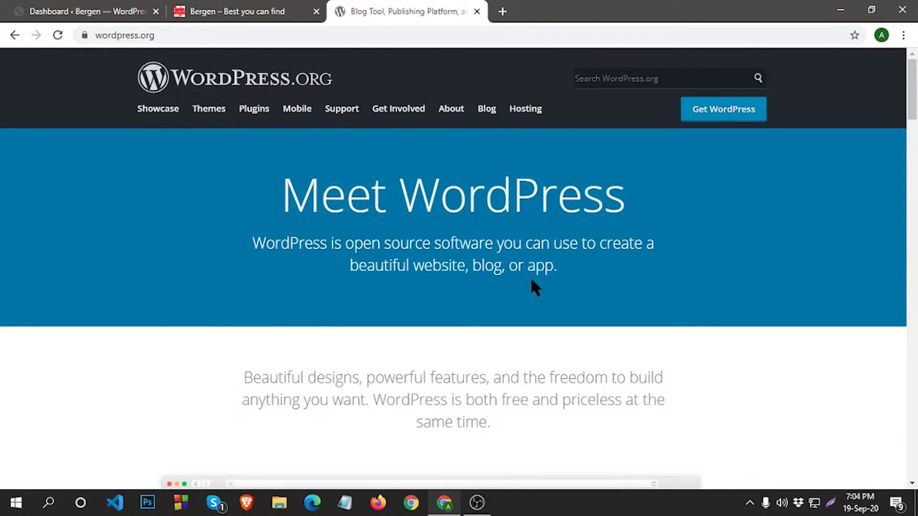
scroll(502, 240, "down", 2)
scroll(495, 256, "up", 2)
left_click(256, 111)
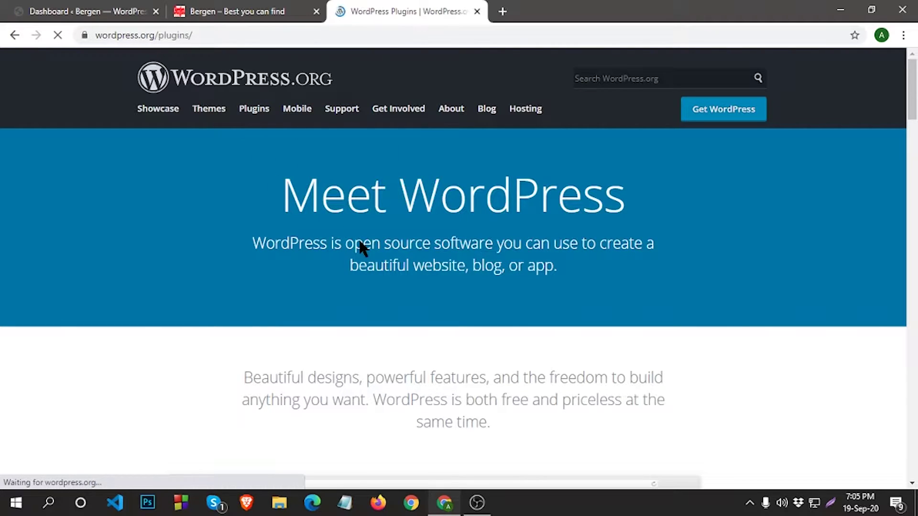
scroll(436, 247, "down", 1)
left_click(385, 245)
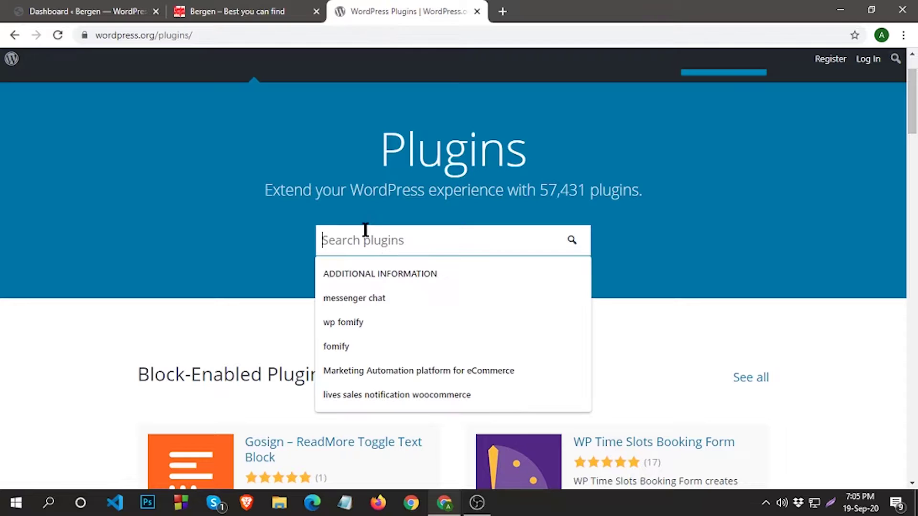
type("real time find an")
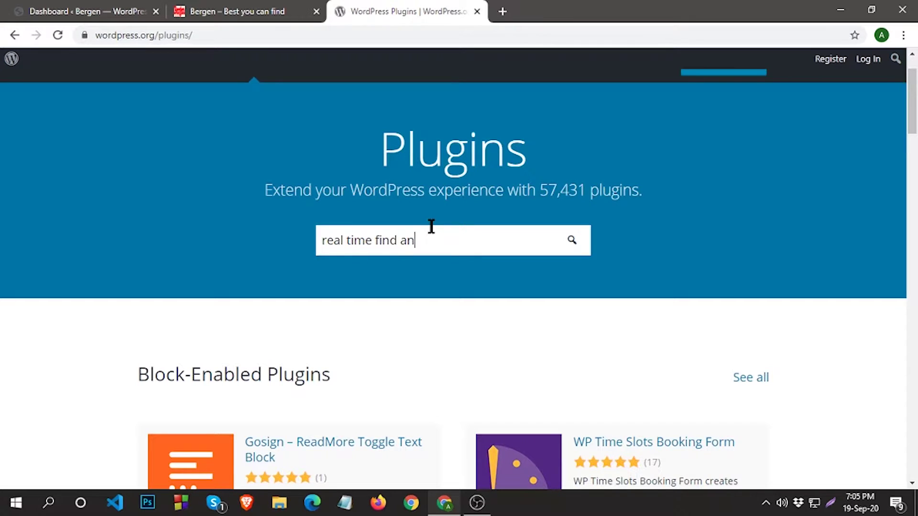
type("a")
key("Return")
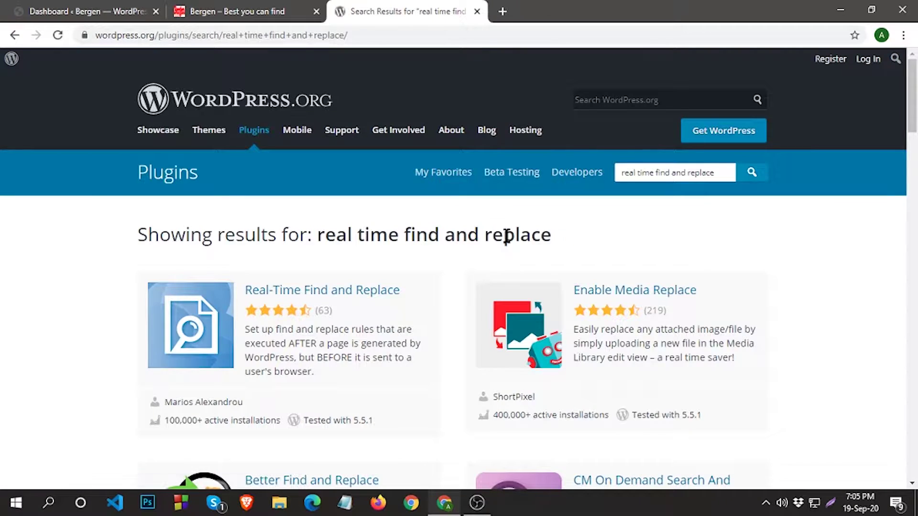
Step: Open the Real-Time Find and Replace plugin page and read its description and version details
scroll(511, 229, "down", 1)
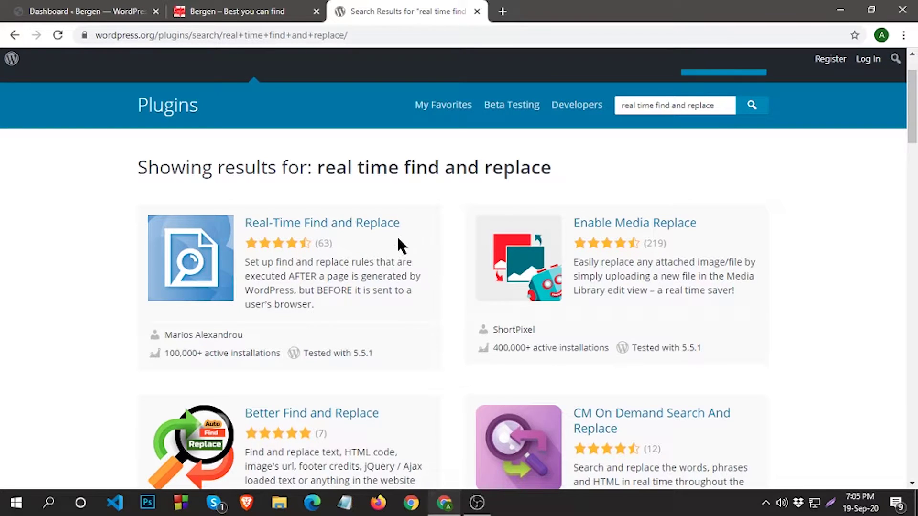
left_click(317, 226)
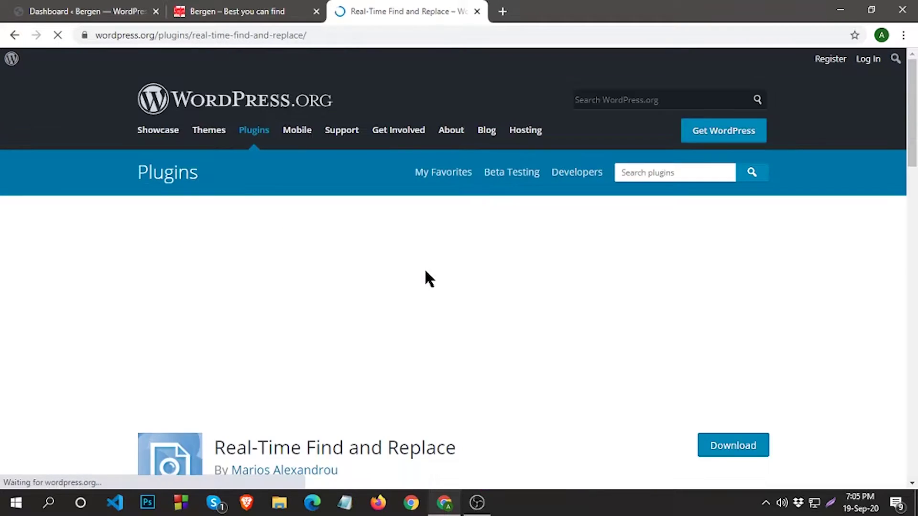
scroll(429, 246, "down", 5)
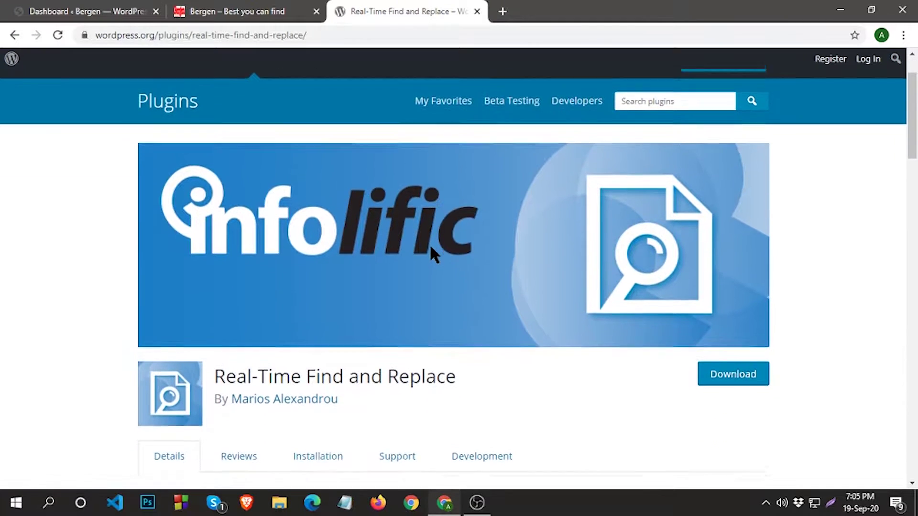
scroll(436, 253, "down", 1)
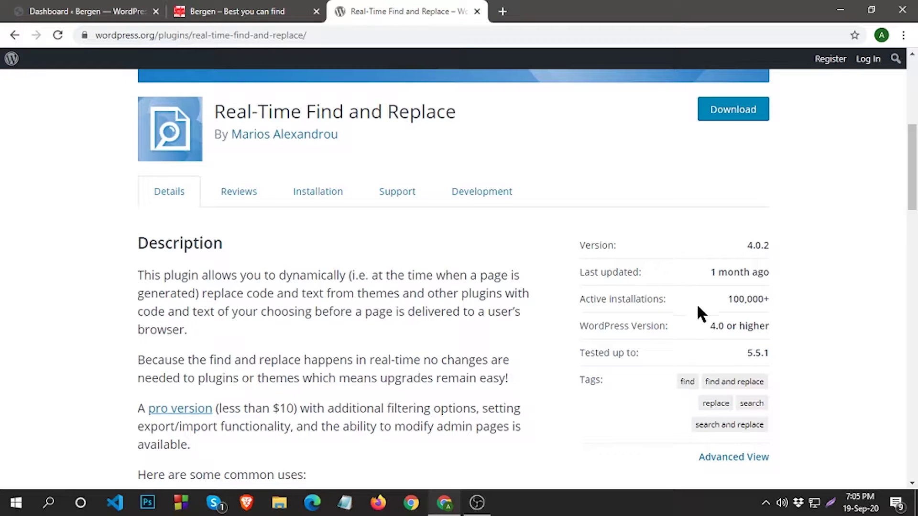
scroll(621, 342, "down", 1)
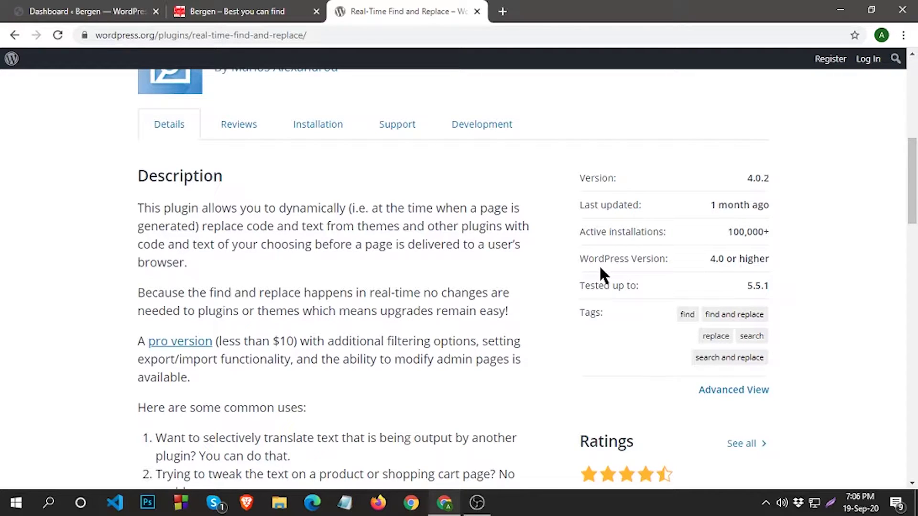
scroll(377, 292, "down", 1)
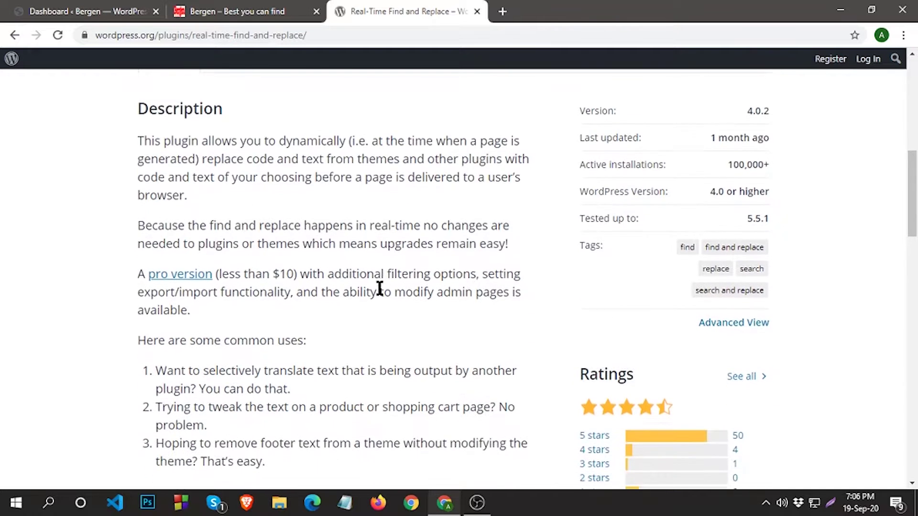
scroll(383, 284, "down", 1)
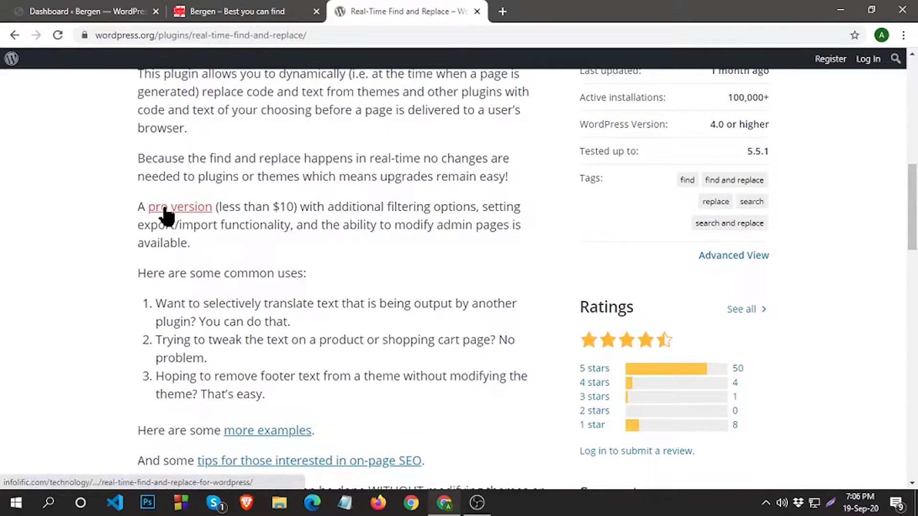
Step: Open the plugin's pro version page in a new browser tab and look through it
right_click(186, 208)
left_click(209, 210)
left_click(563, 7)
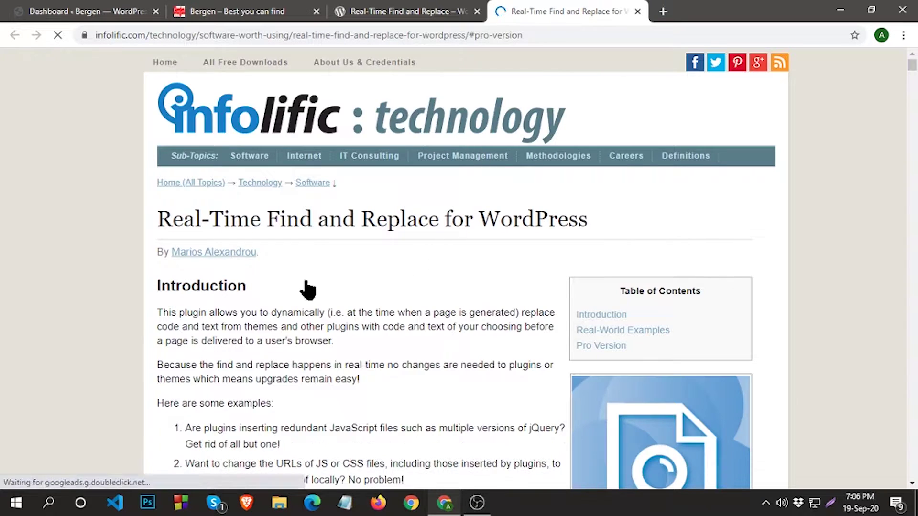
scroll(451, 202, "up", 8)
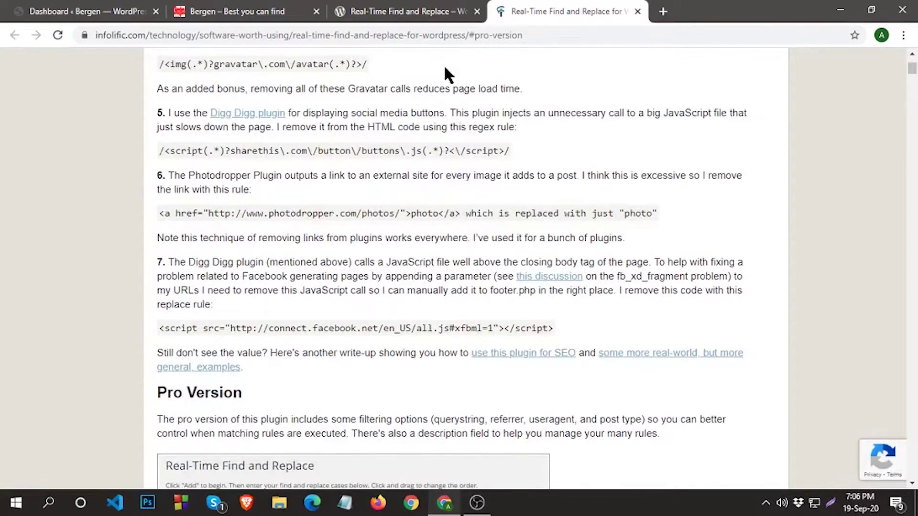
Step: Return to the plugin's WordPress.org page and examine its common uses, ratings and screenshots
left_click(423, 10)
scroll(370, 221, "up", 3)
scroll(231, 338, "down", 6)
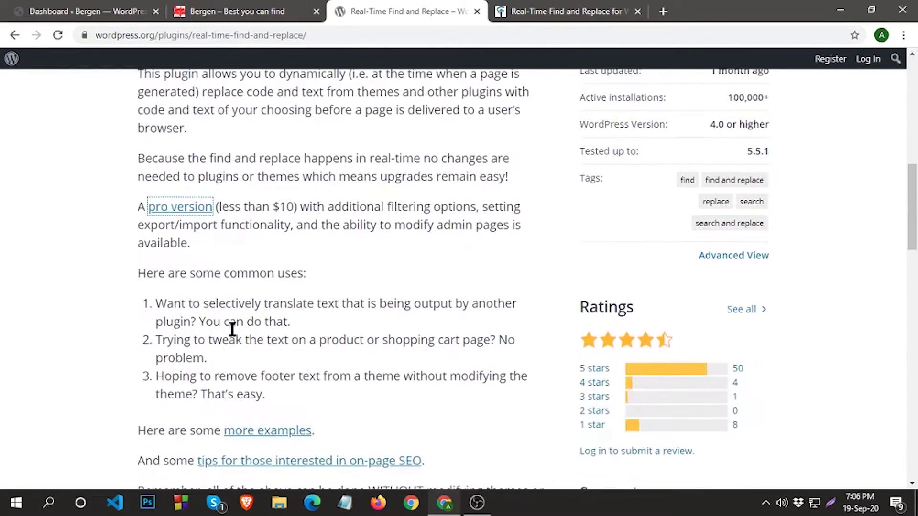
scroll(306, 308, "down", 3)
scroll(473, 268, "up", 2)
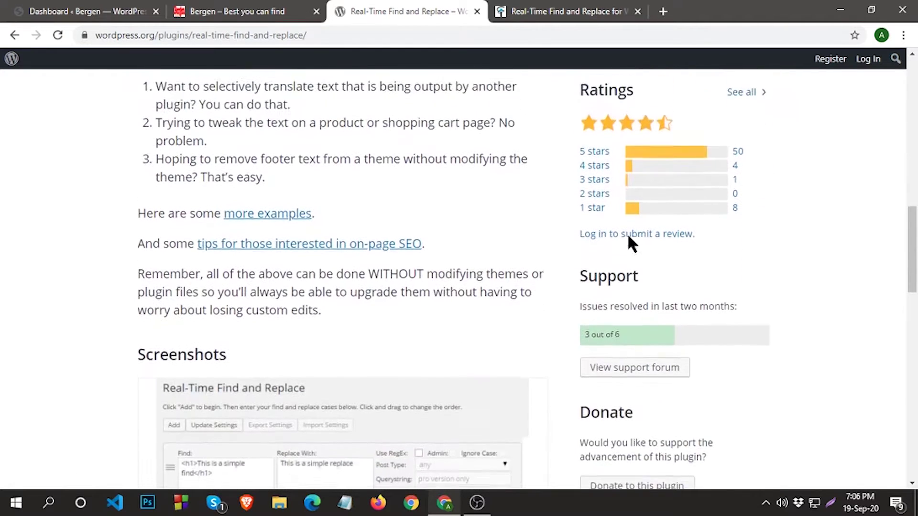
scroll(303, 291, "down", 7)
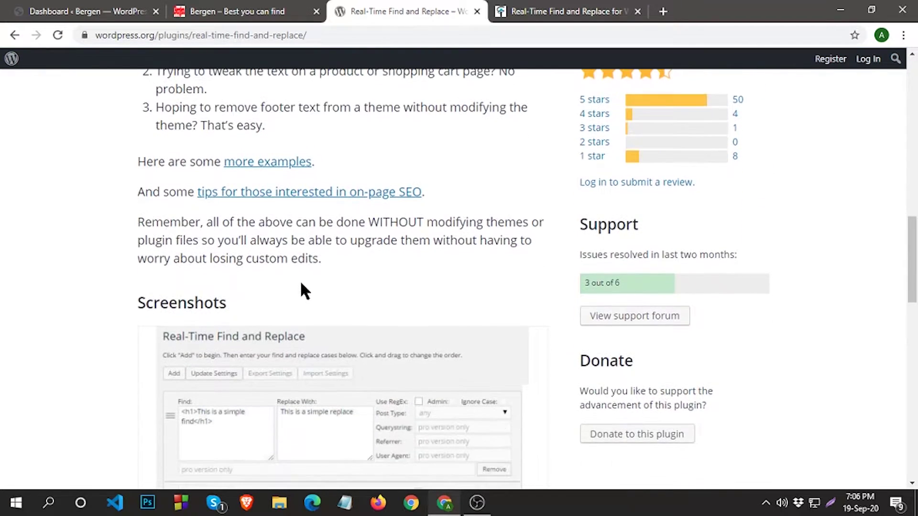
scroll(385, 261, "up", 15)
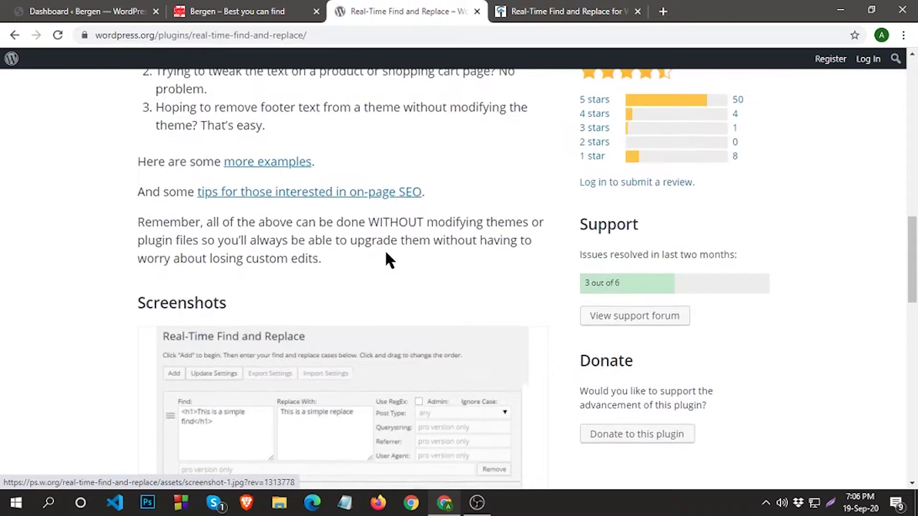
scroll(378, 172, "up", 3)
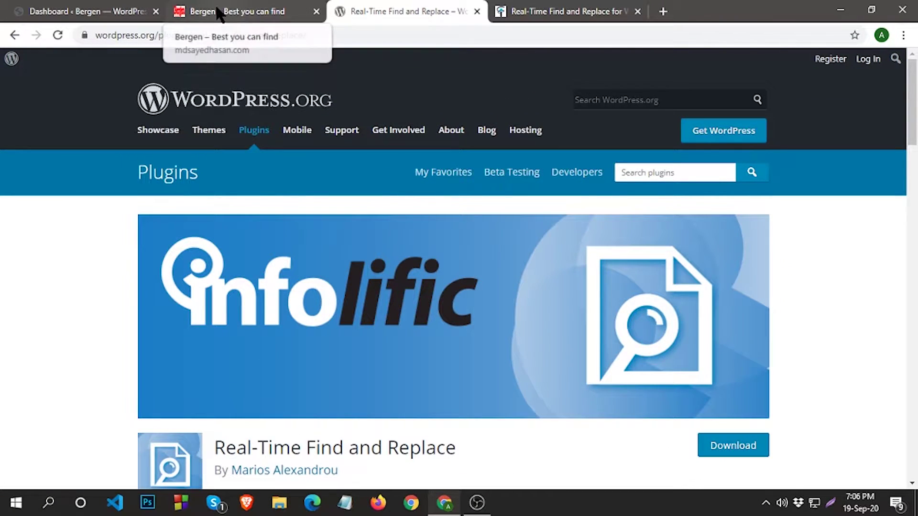
Step: Switch to the Bergen site's WordPress admin and open the page for adding new plugins
left_click(123, 5)
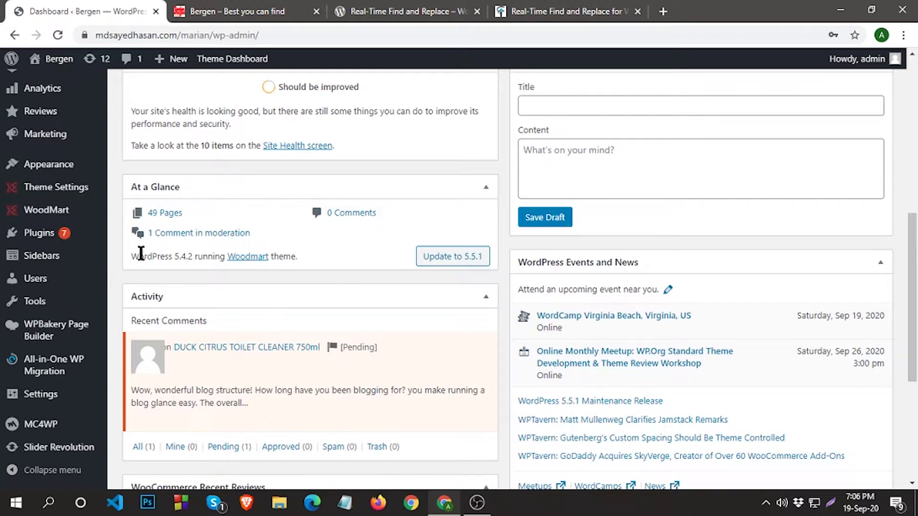
scroll(120, 287, "down", 3)
scroll(103, 317, "down", 1)
mouse_move(41, 234)
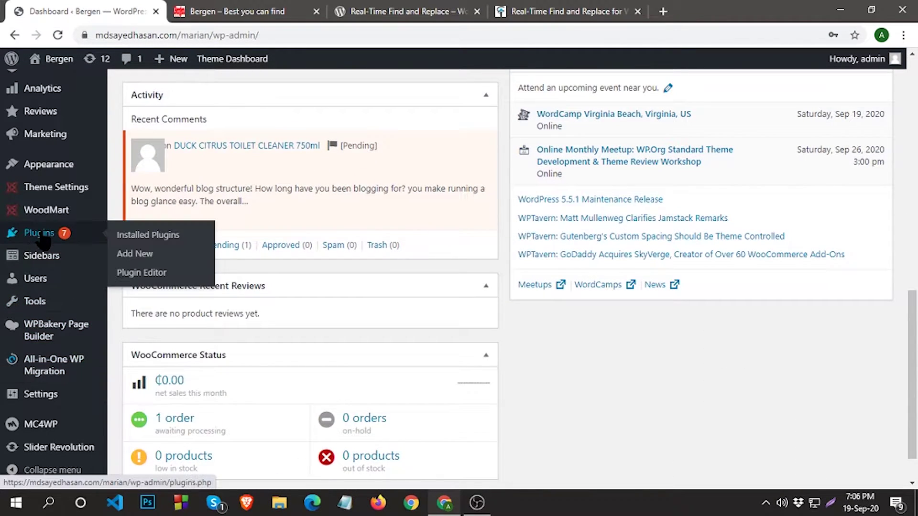
left_click(149, 238)
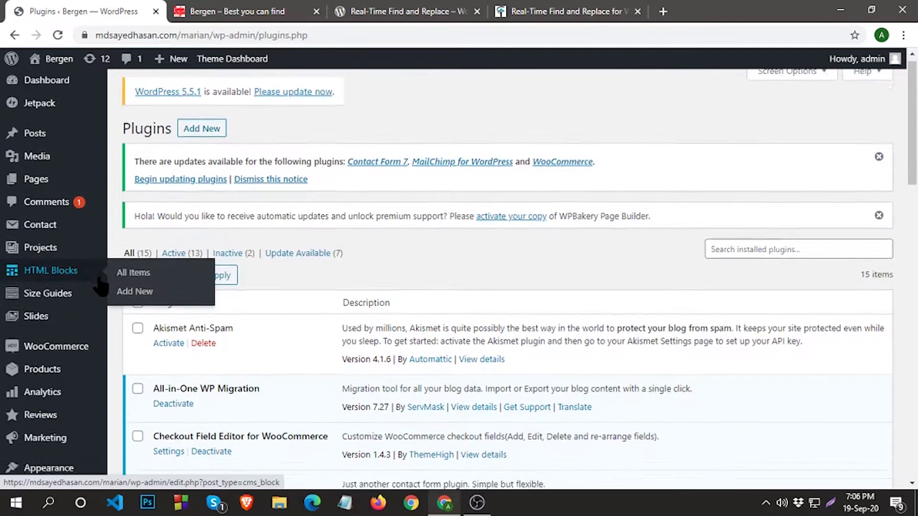
scroll(104, 282, "down", 3)
scroll(82, 320, "down", 3)
left_click(29, 321)
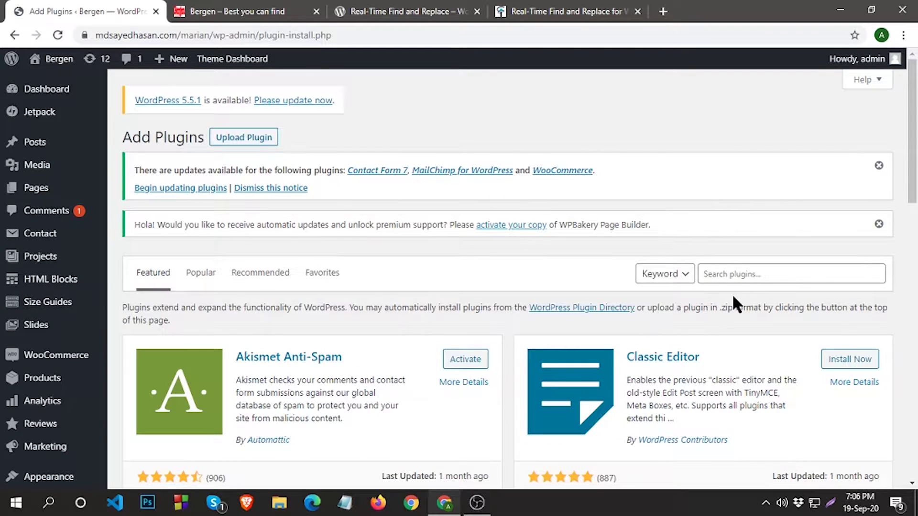
Step: Install and activate the Real-Time Find and Replace plugin, finding it with the search term "real time"
left_click(738, 278)
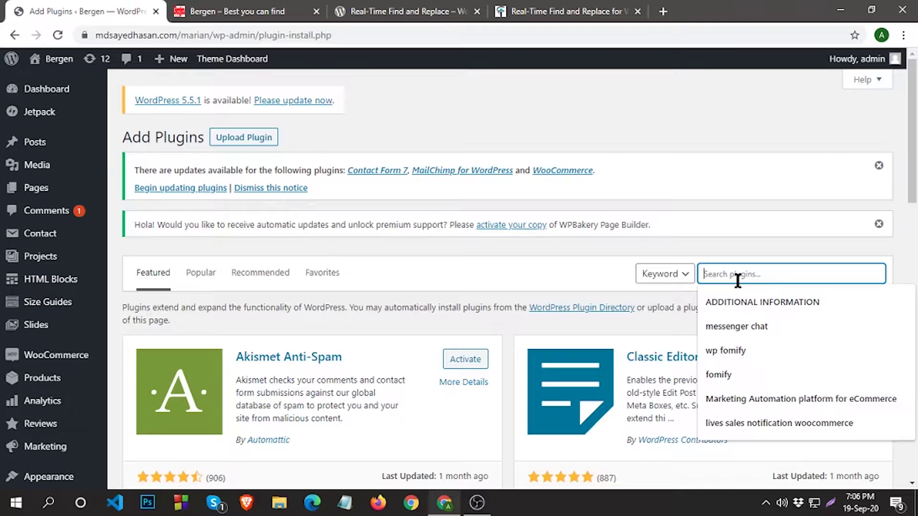
type("real time")
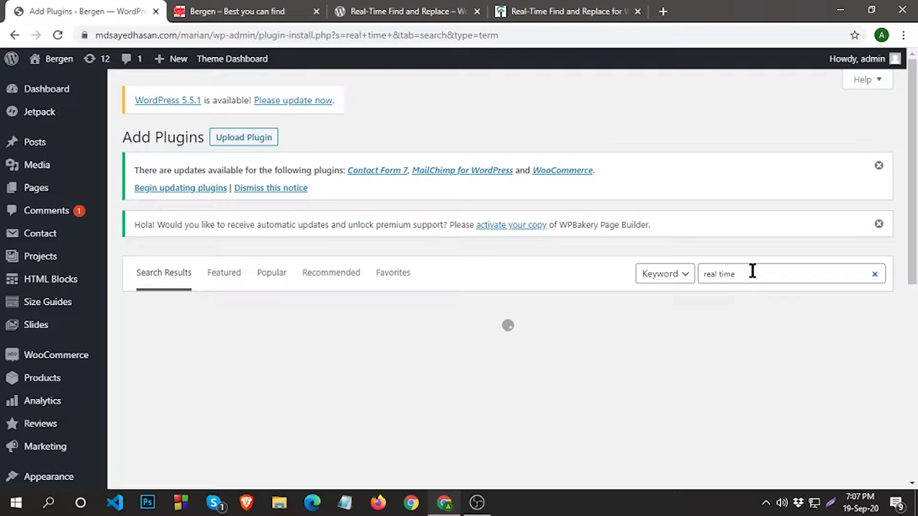
scroll(727, 337, "down", 2)
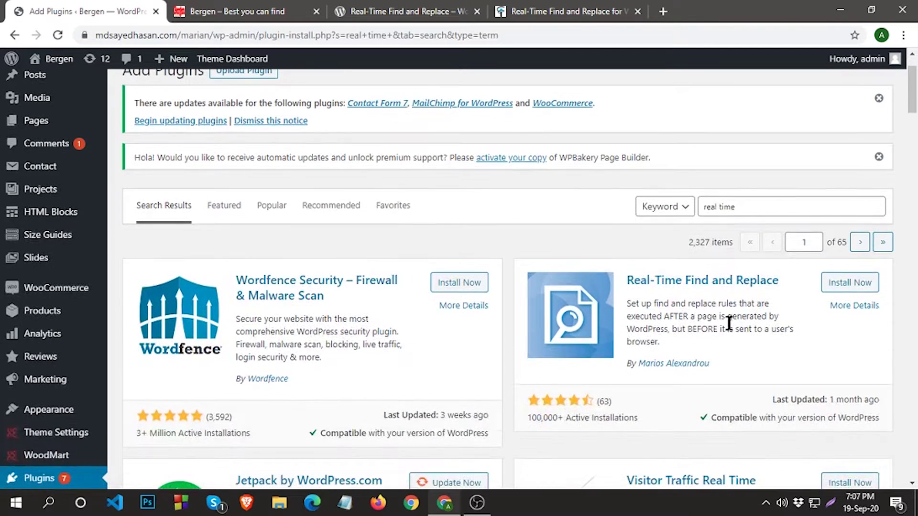
scroll(717, 315, "down", 2)
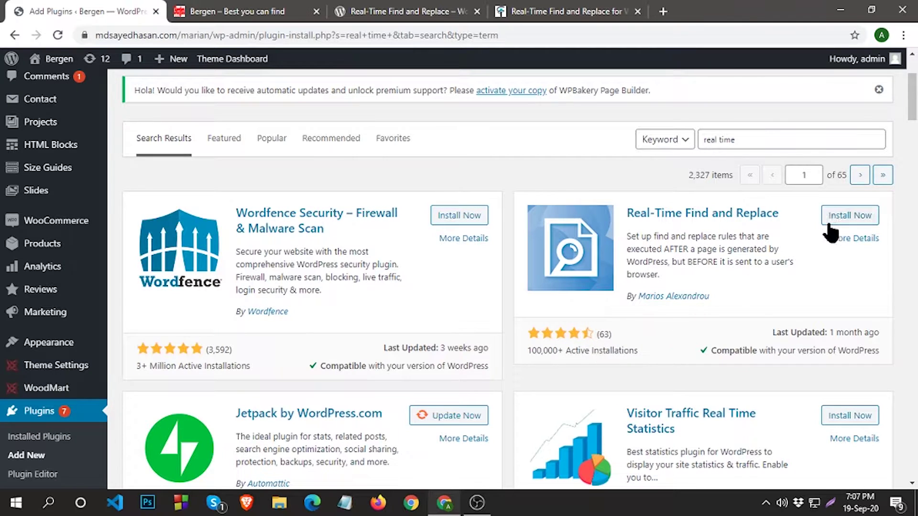
left_click(841, 216)
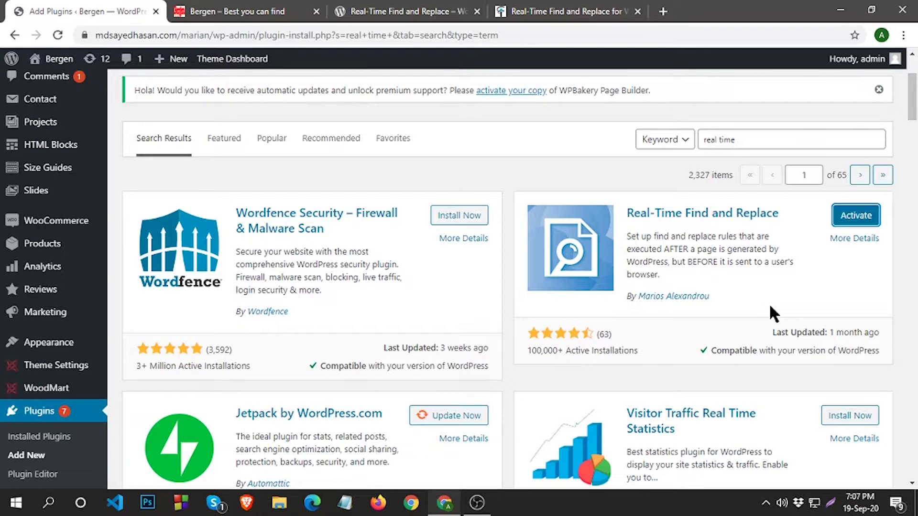
left_click(852, 217)
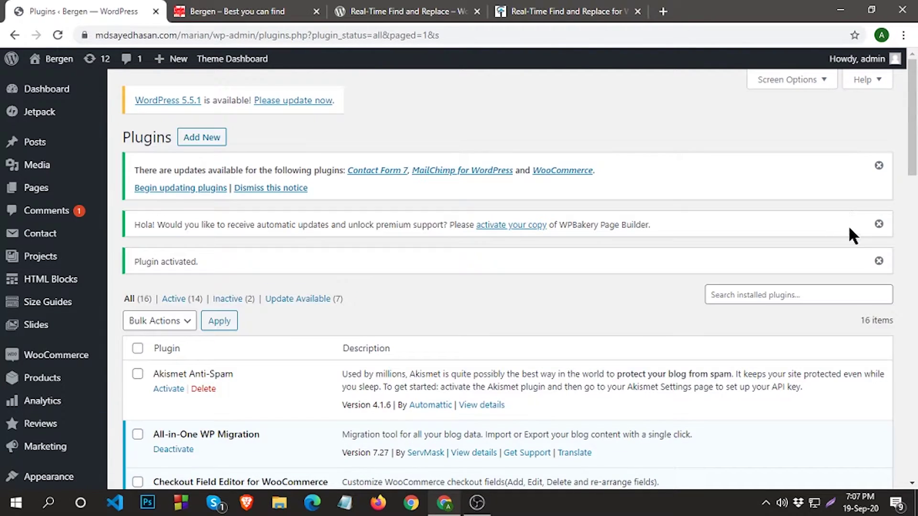
Step: Locate the newly activated plugin's admin page and open the Real-Time Find and Replace tool
scroll(291, 336, "down", 7)
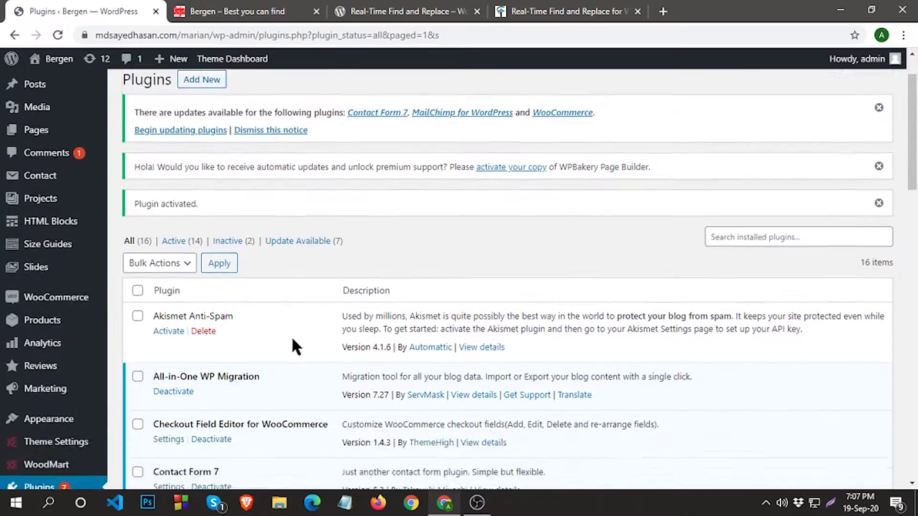
scroll(302, 340, "down", 2)
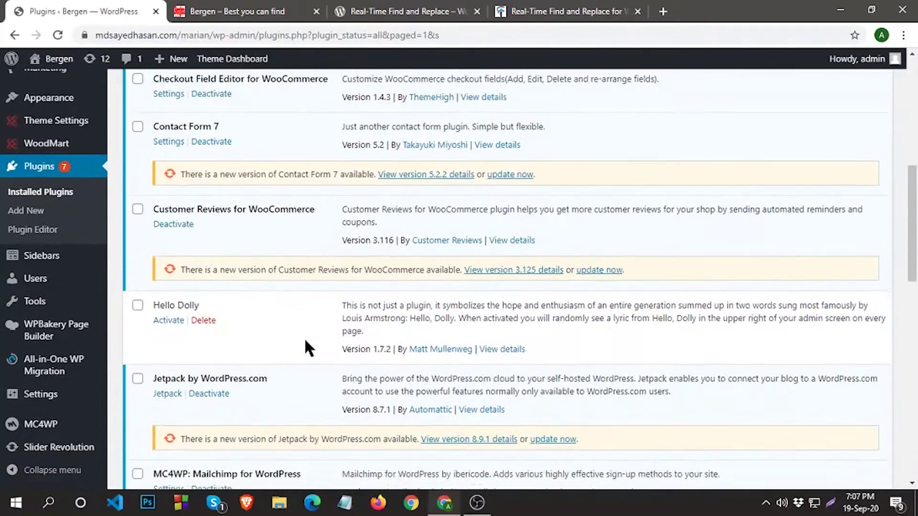
scroll(306, 338, "down", 1)
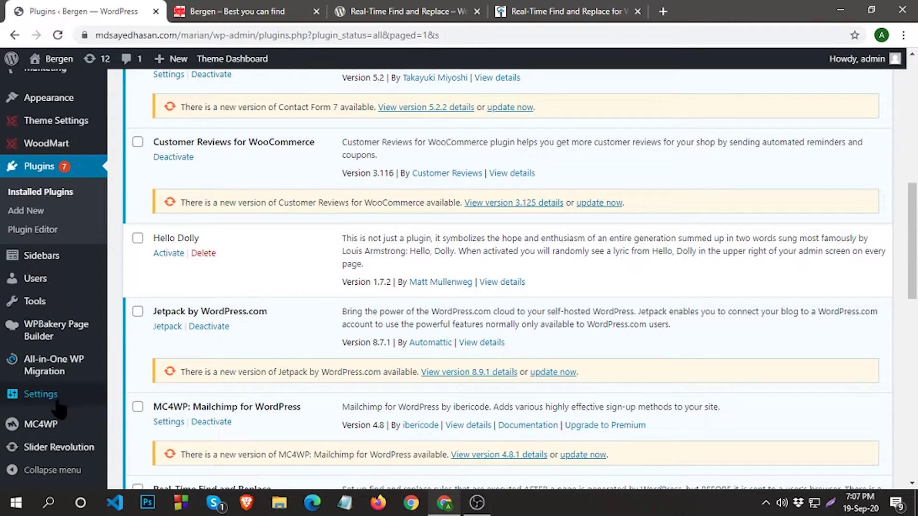
mouse_move(56, 405)
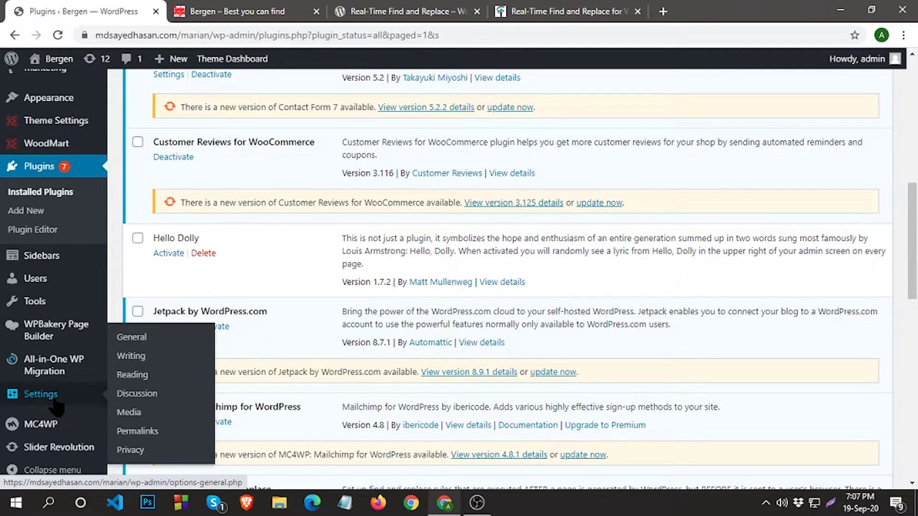
mouse_move(39, 309)
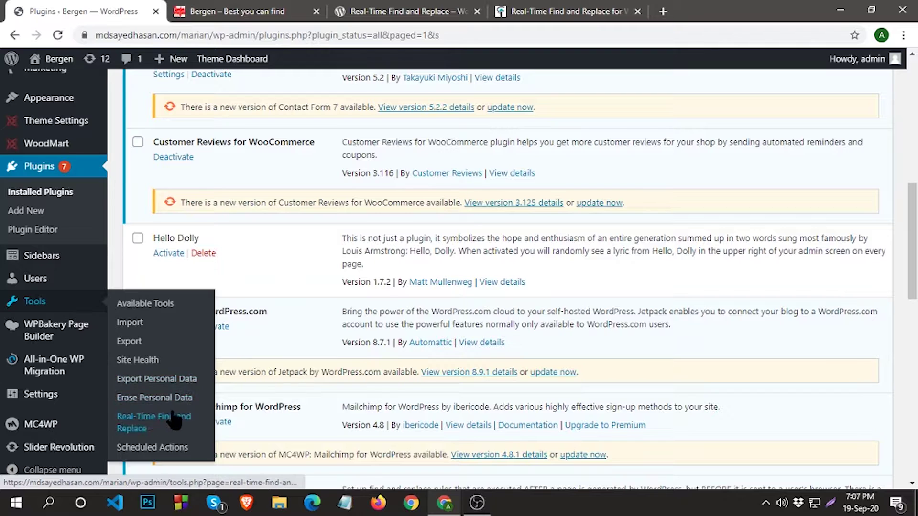
left_click(142, 422)
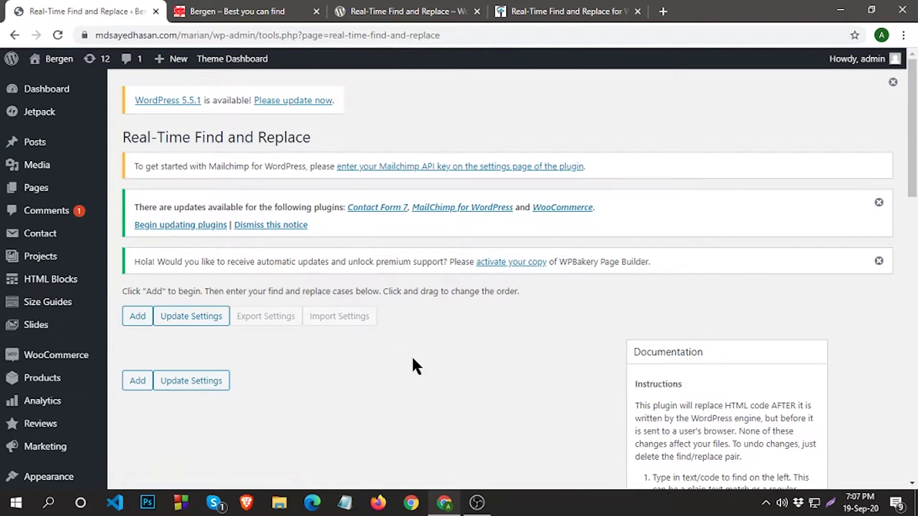
Step: Add a new empty find-and-replace rule on the Real-Time Find and Replace page
scroll(430, 322, "down", 3)
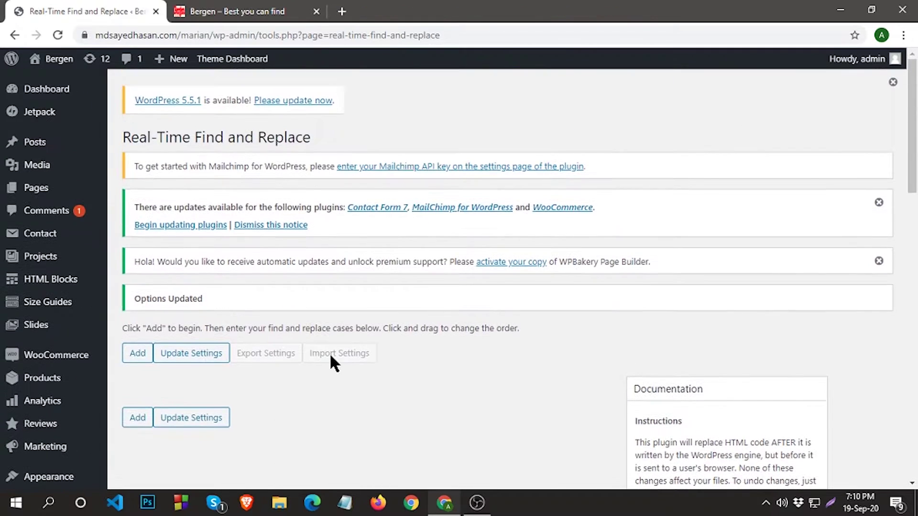
scroll(297, 369, "down", 2)
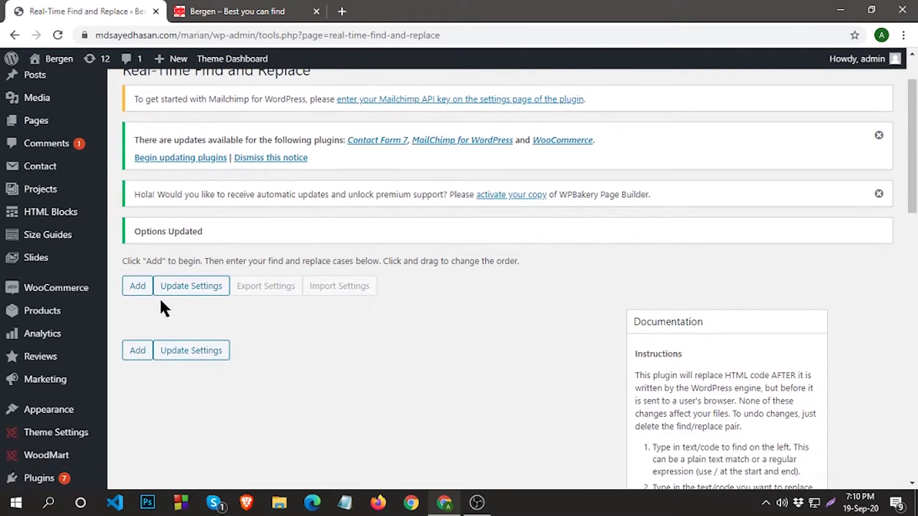
left_click(136, 288)
scroll(306, 344, "down", 5)
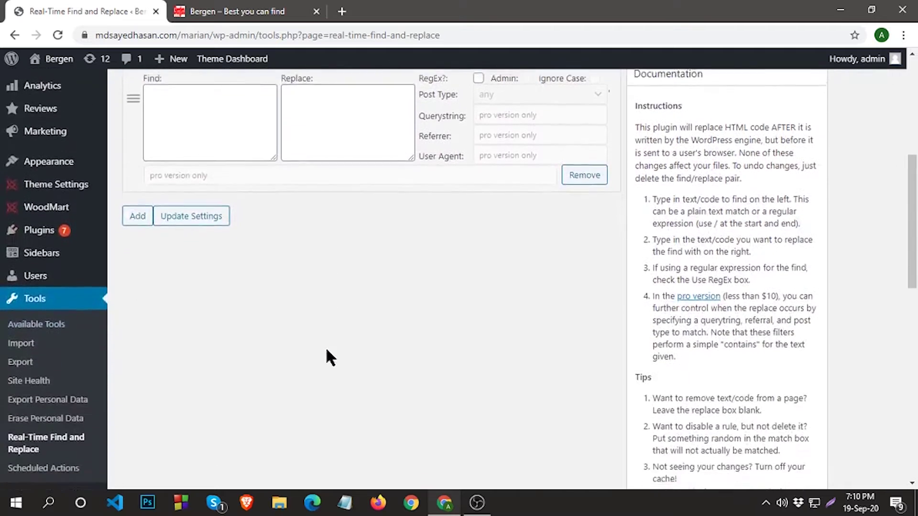
scroll(326, 351, "up", 3)
Step: Switch to the Bergen storefront and inspect the HTML element behind the cart panel's heading, then close the panel and the inspector
left_click(230, 11)
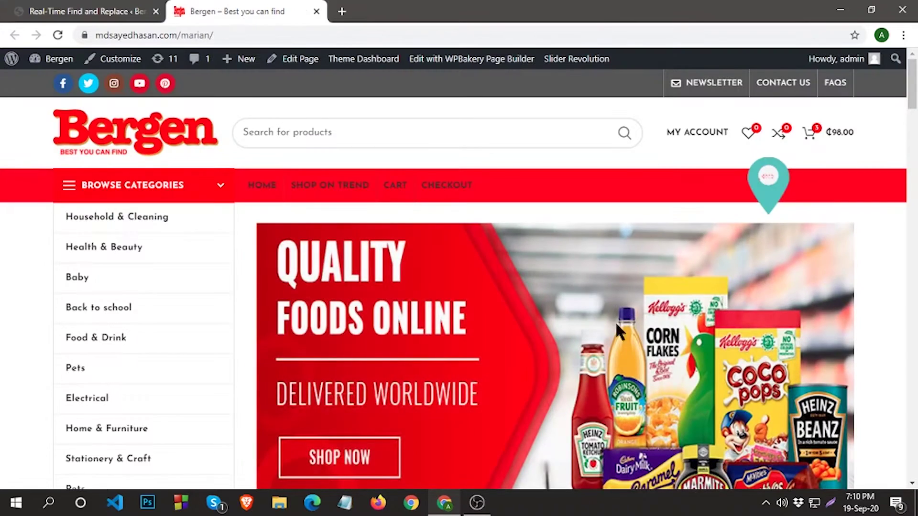
left_click(813, 132)
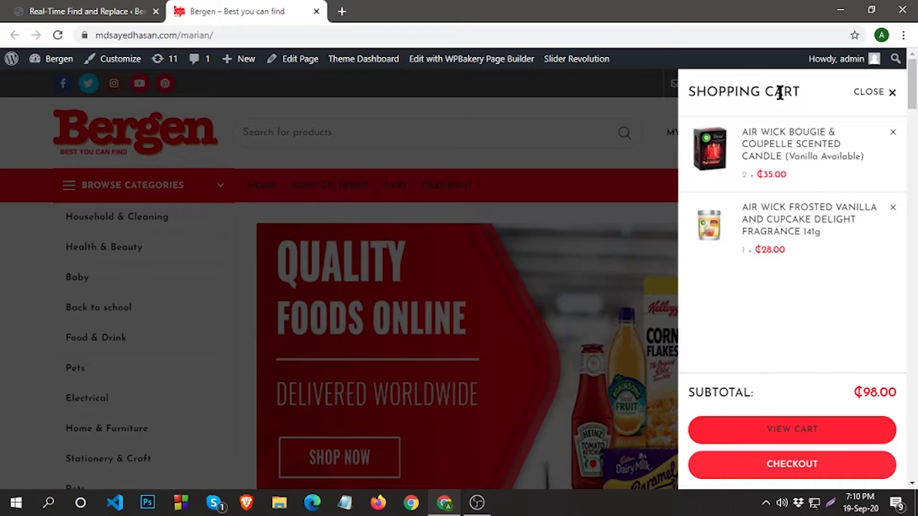
right_click(728, 91)
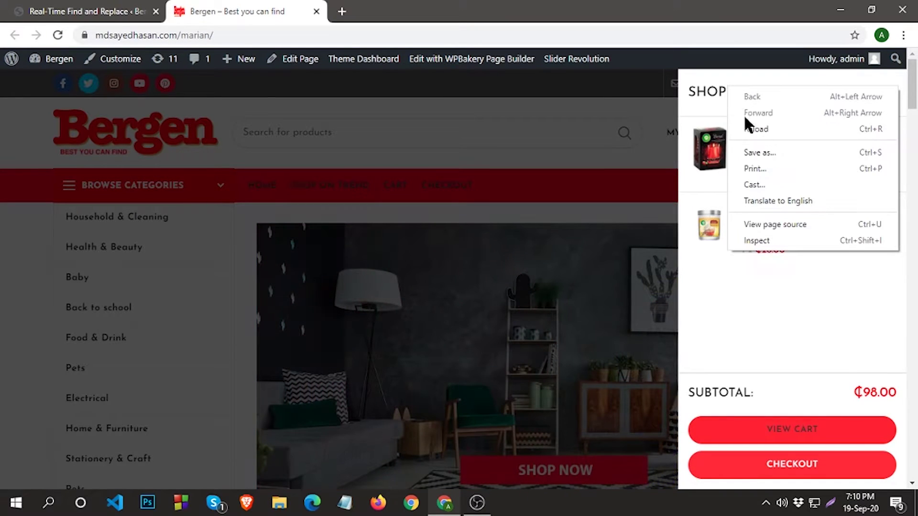
left_click(759, 240)
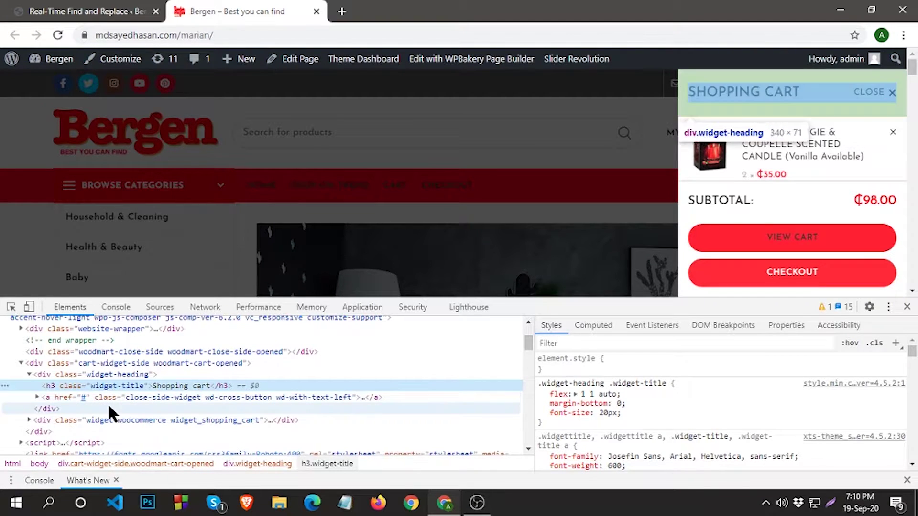
right_click(179, 386)
mouse_move(216, 271)
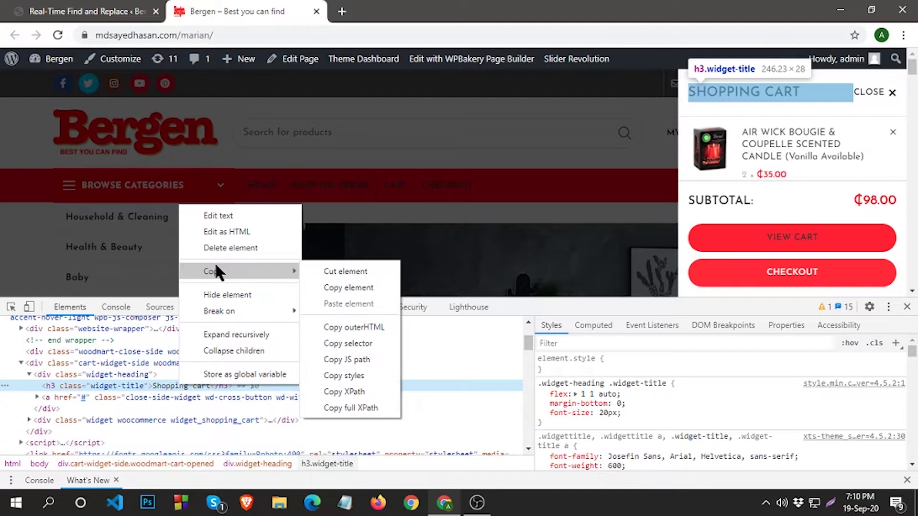
left_click(162, 384)
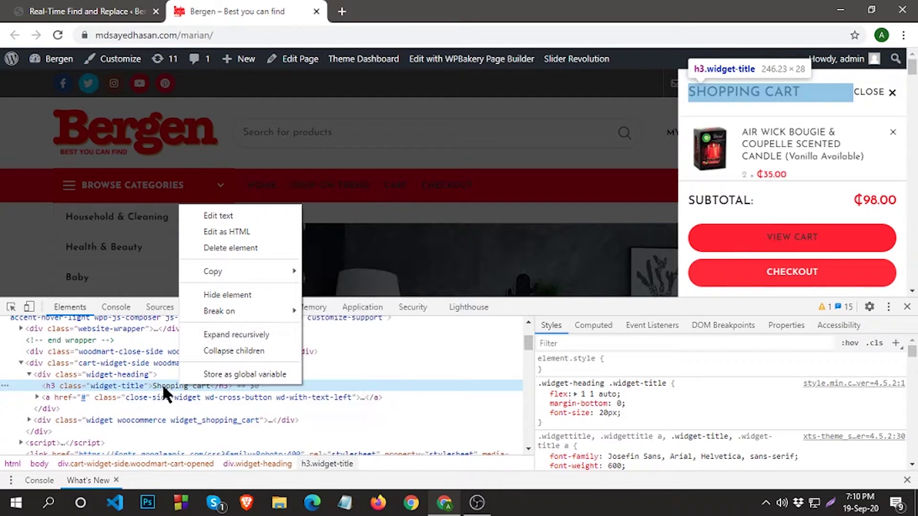
double_click(162, 386)
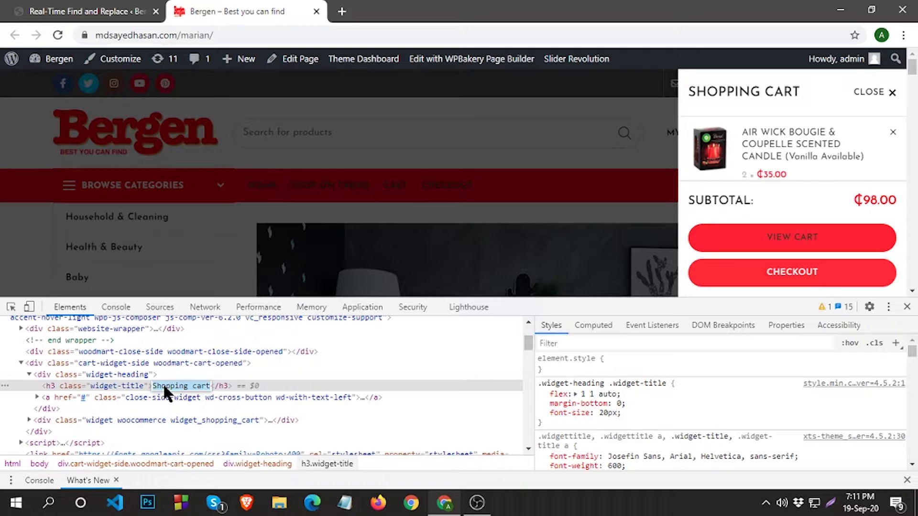
left_click(890, 92)
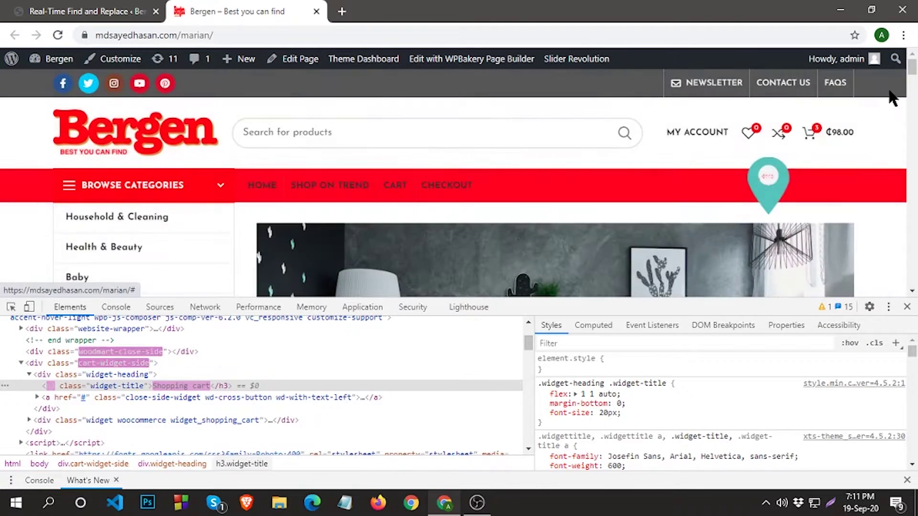
left_click(907, 306)
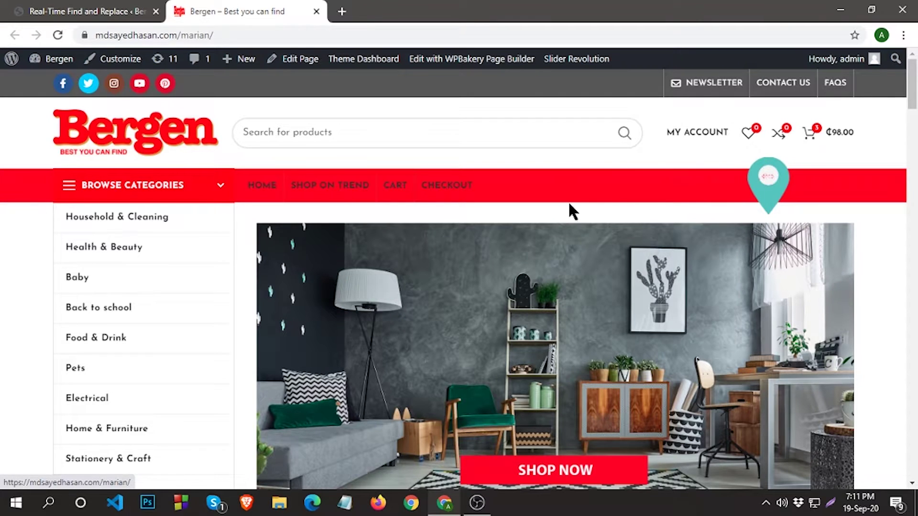
Step: Reopen the storefront's cart panel, inspect its heading and copy the text "Shopping cart" from the h3 element
left_click(811, 138)
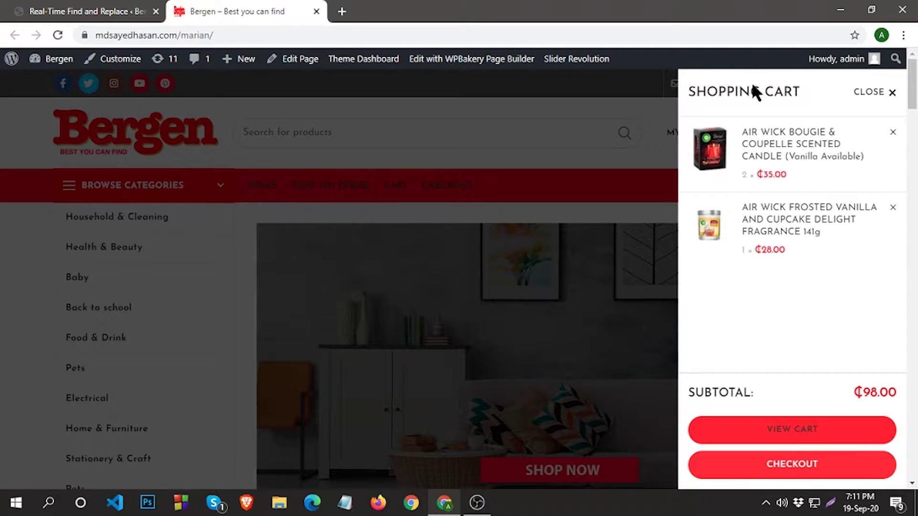
right_click(723, 94)
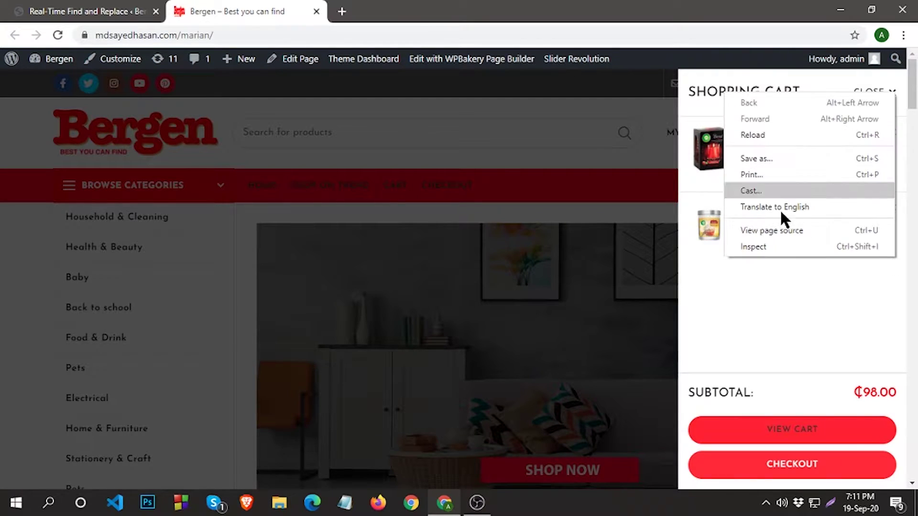
left_click(750, 245)
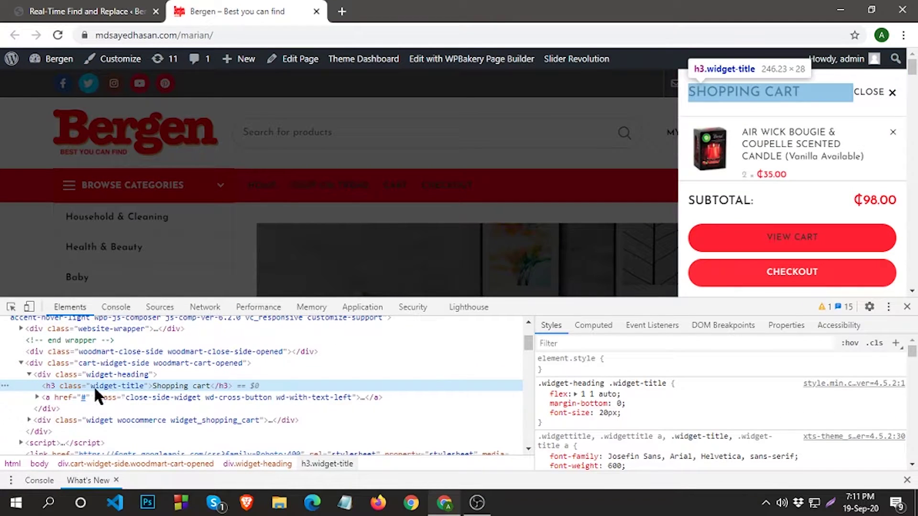
double_click(178, 386)
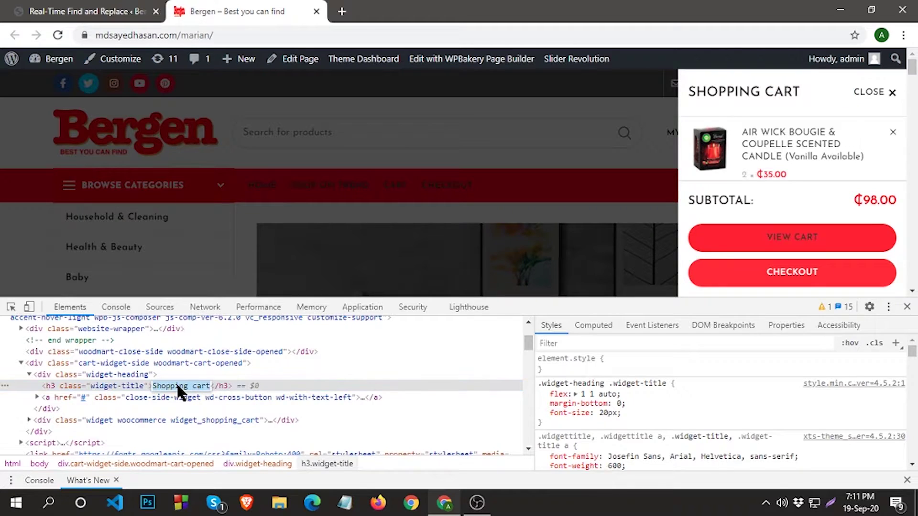
right_click(178, 386)
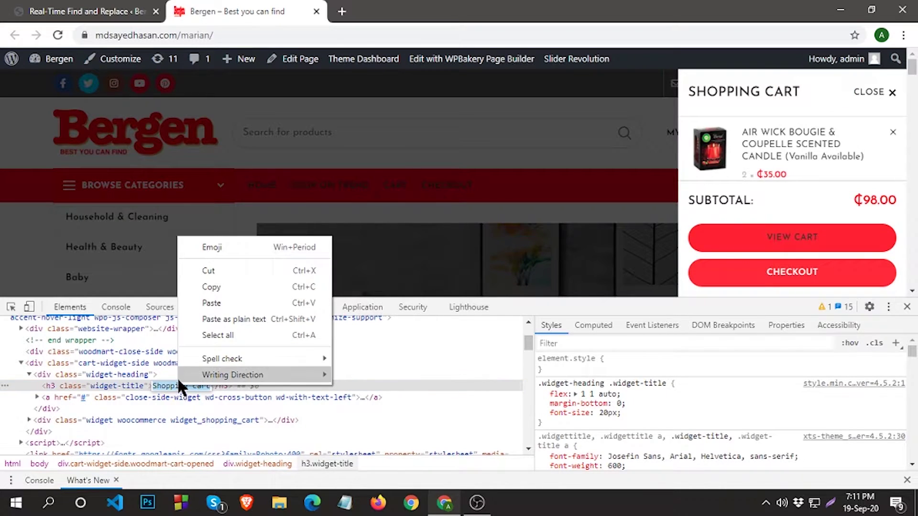
left_click(213, 286)
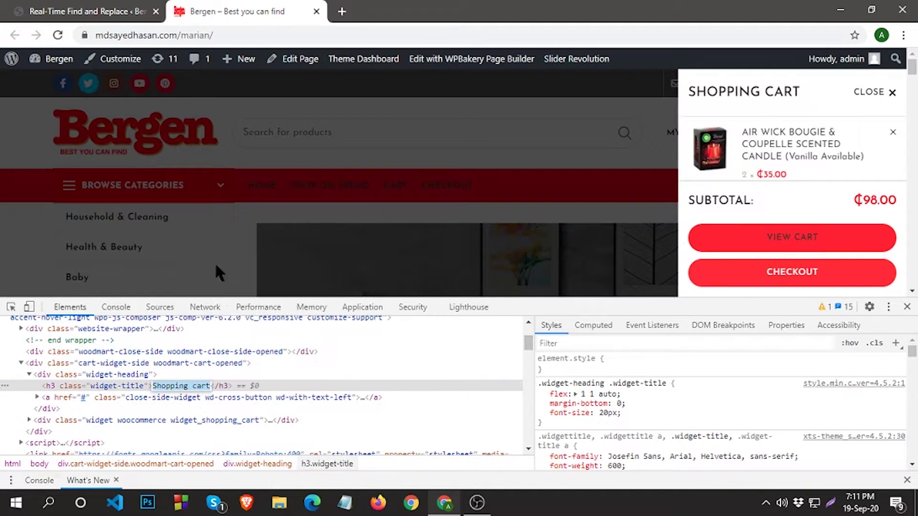
Step: Set the plugin's new rule to find the copied text "Shopping cart" and replace it with "Shopping", and save the settings
left_click(137, 14)
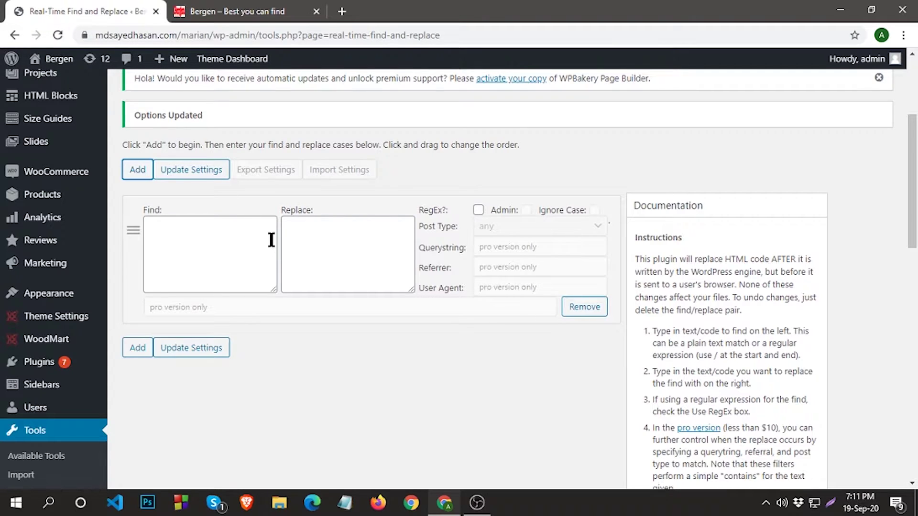
left_click(225, 240)
right_click(225, 239)
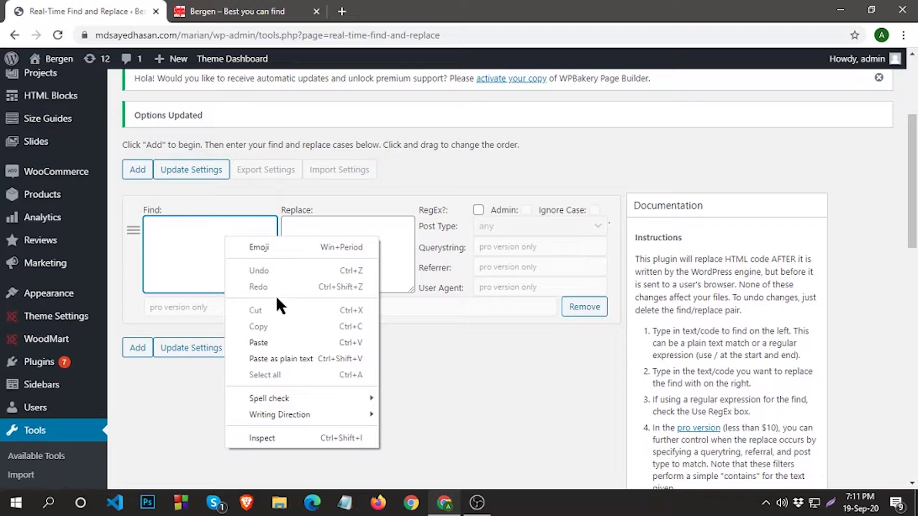
left_click(257, 341)
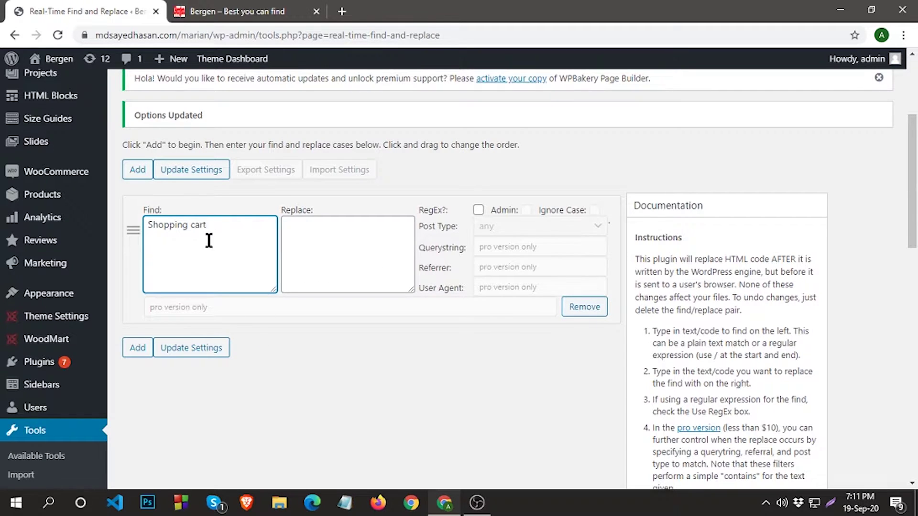
left_click(301, 236)
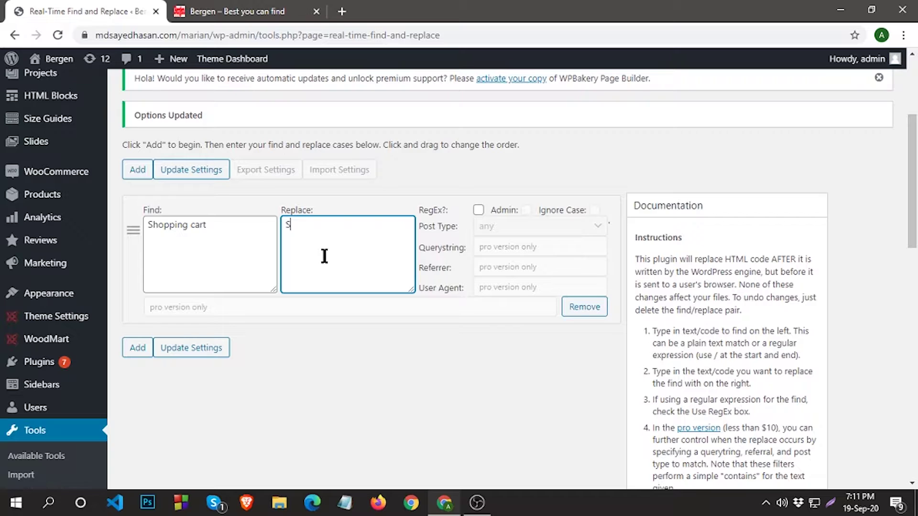
type("Shopping")
left_click(197, 348)
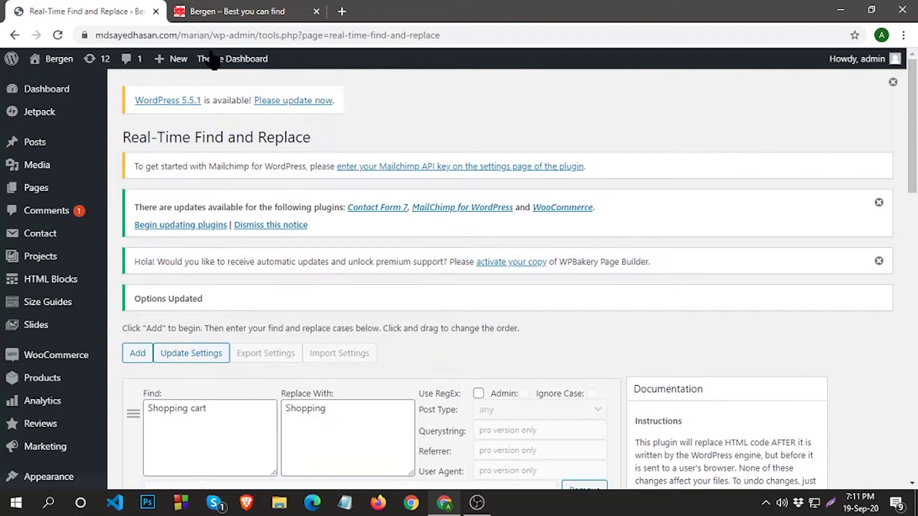
Step: Reload the Bergen storefront, open its cart panel and compare the heading with the saved find-and-replace rule
left_click(246, 11)
left_click(58, 35)
left_click(906, 307)
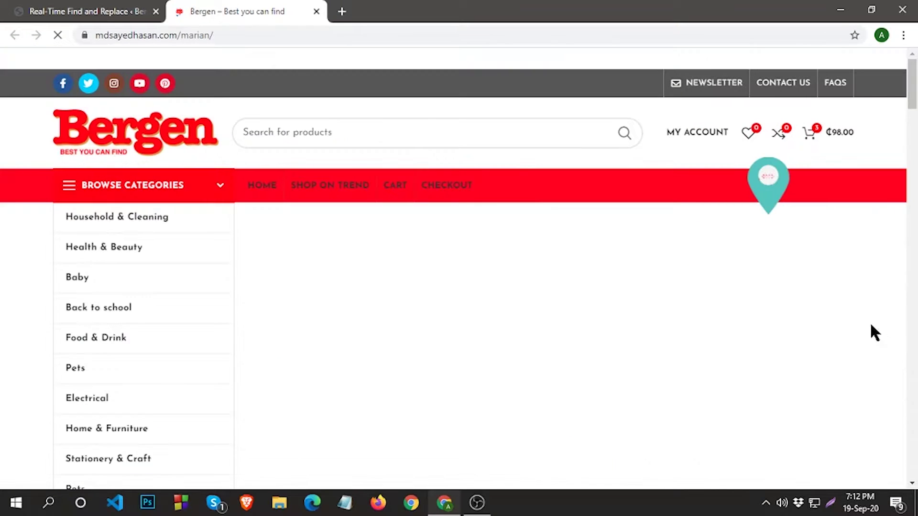
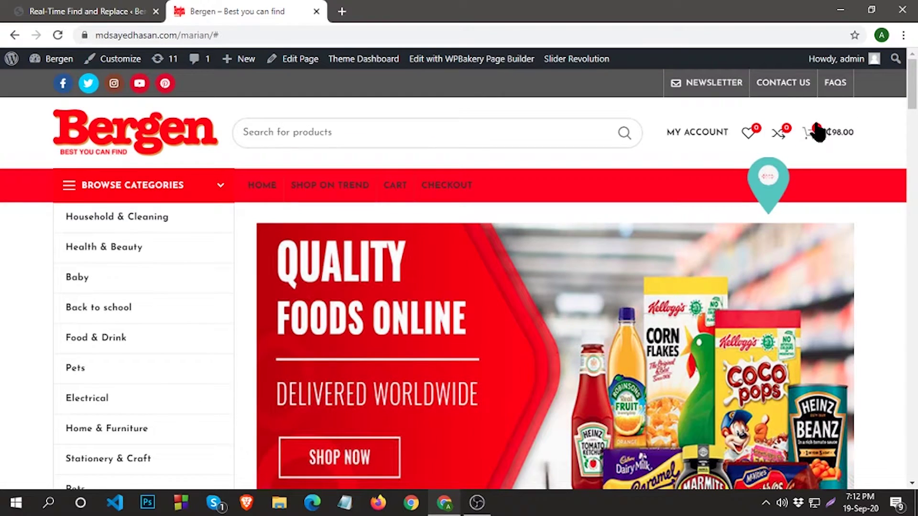
left_click(810, 135)
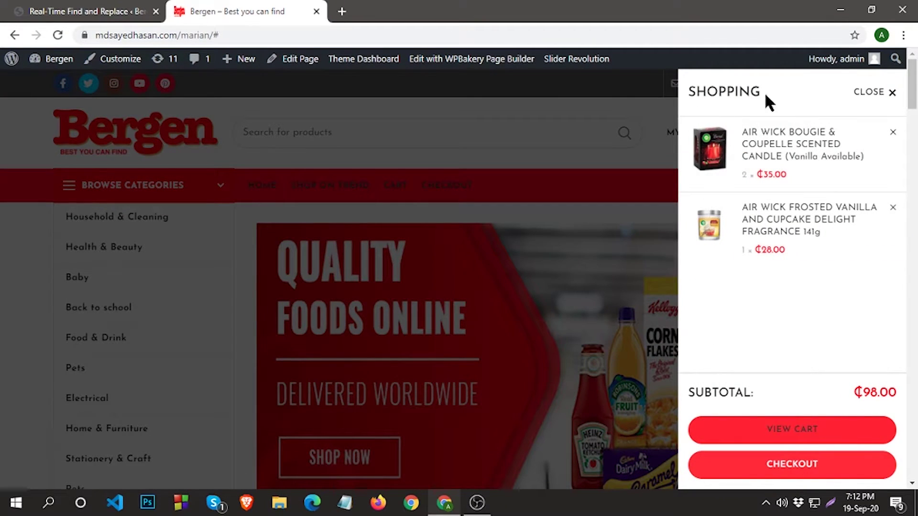
left_click(11, 13)
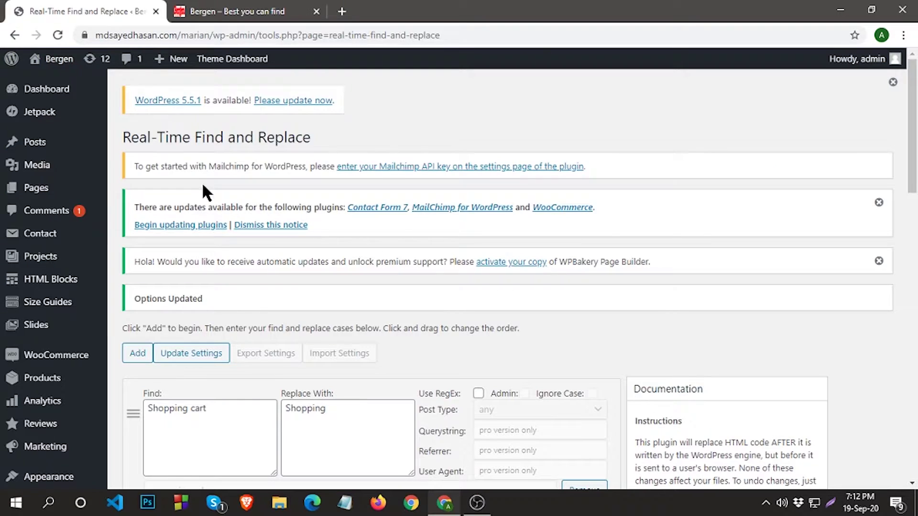
left_click(253, 9)
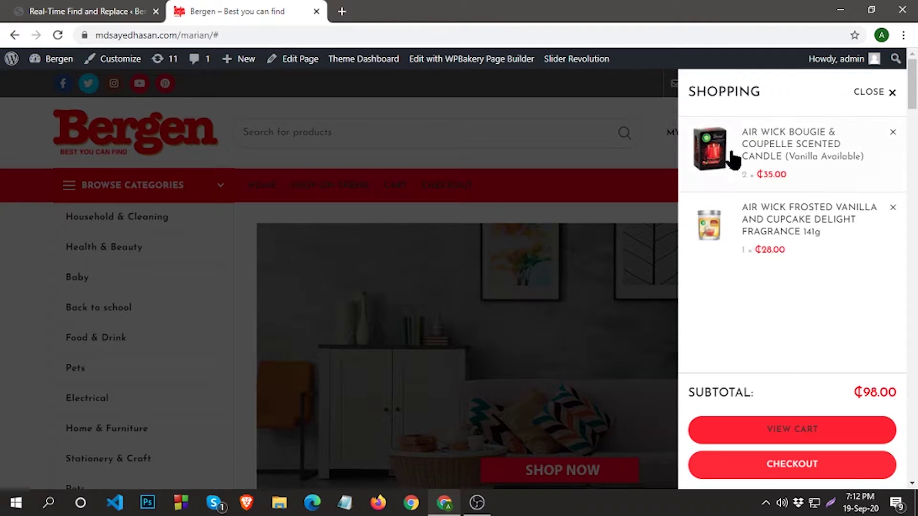
left_click(86, 11)
scroll(331, 321, "down", 3)
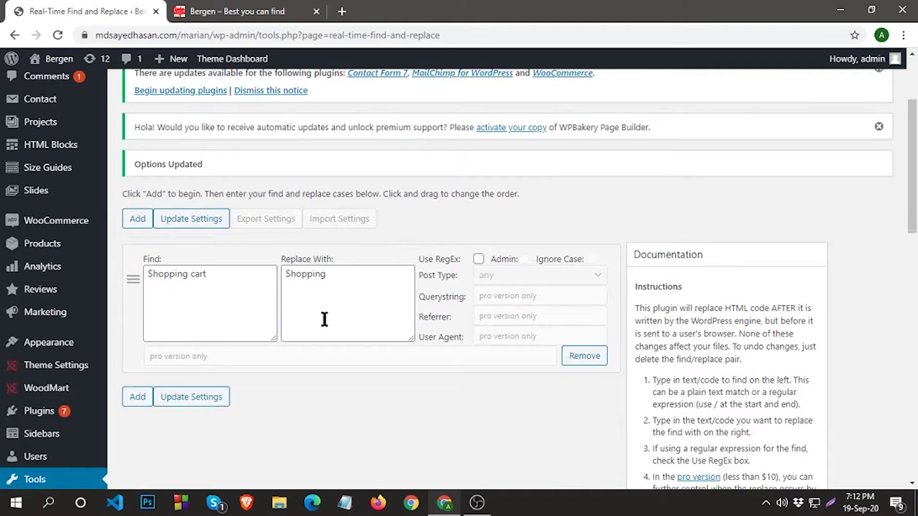
left_click(222, 9)
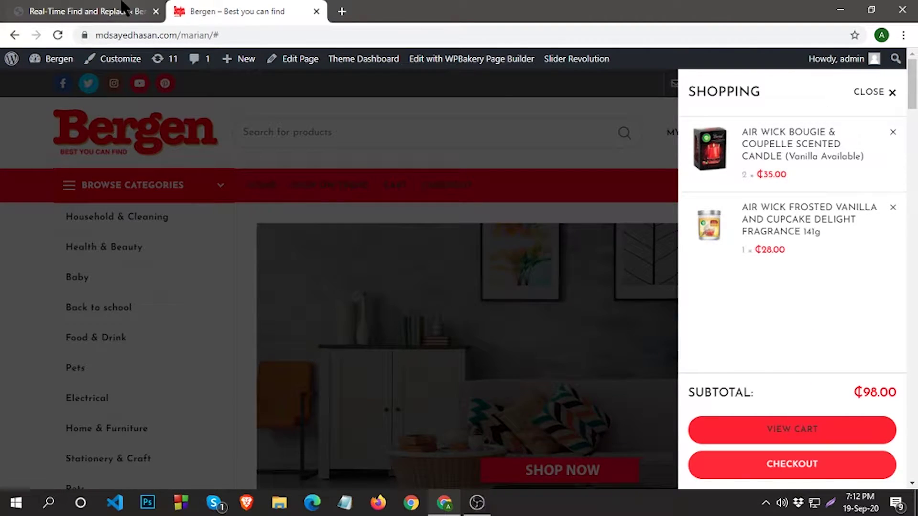
Step: Change the "Shopping cart" rule's replacement text to "Cart Option" and save the plugin settings
left_click(86, 11)
double_click(311, 273)
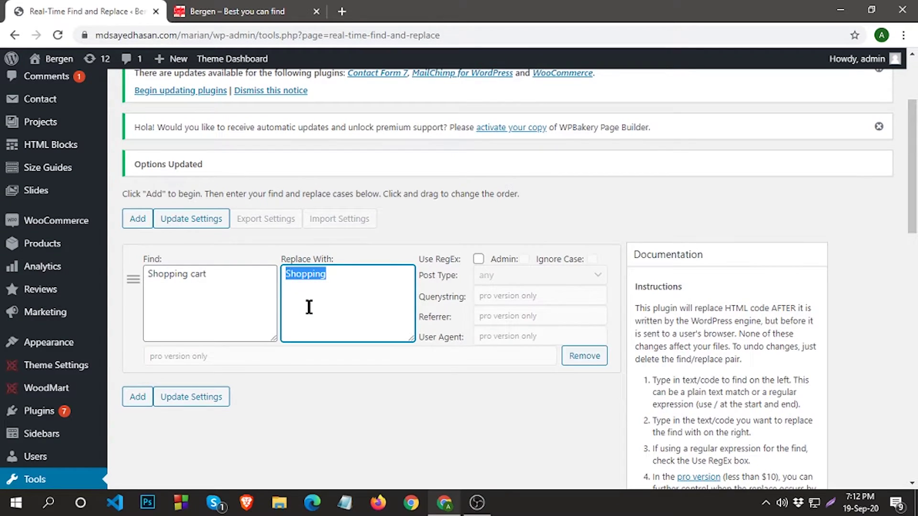
type("Cart Option")
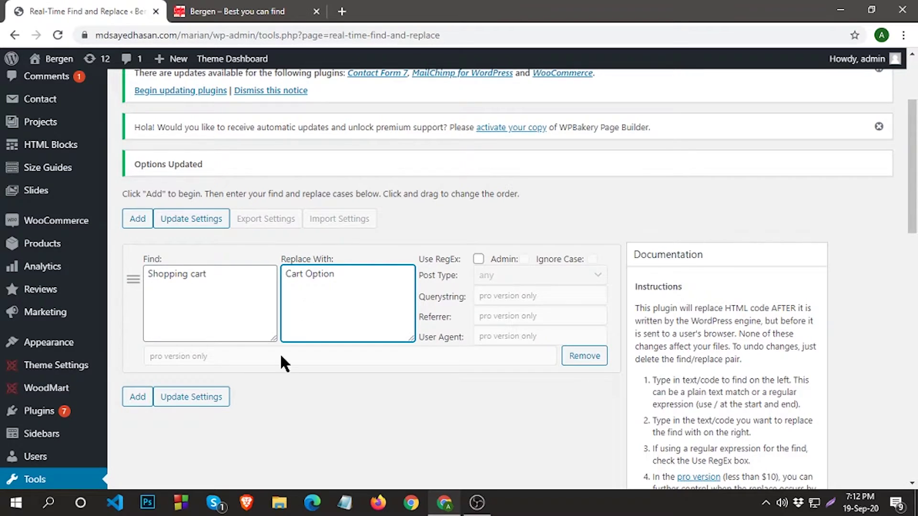
left_click(192, 397)
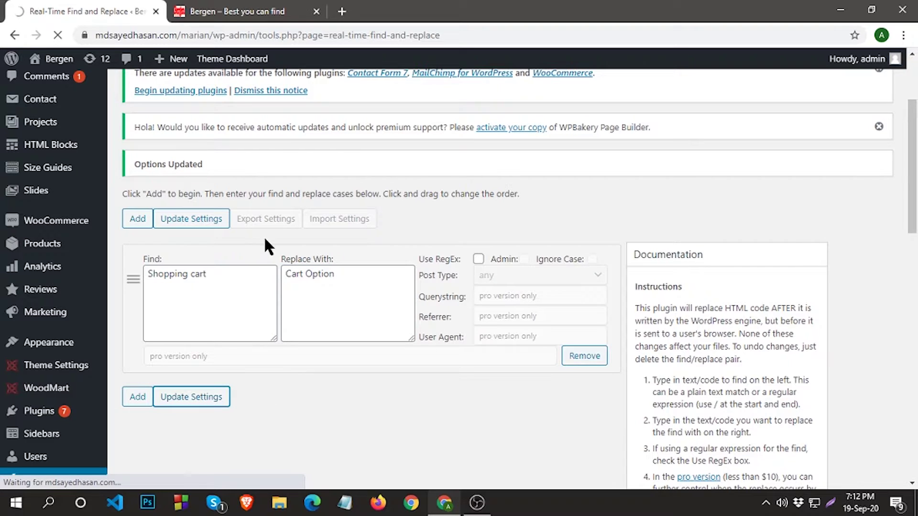
Step: Reload the Bergen storefront, check the heading of its cart panel against the new replacement text, and close the panel
left_click(216, 10)
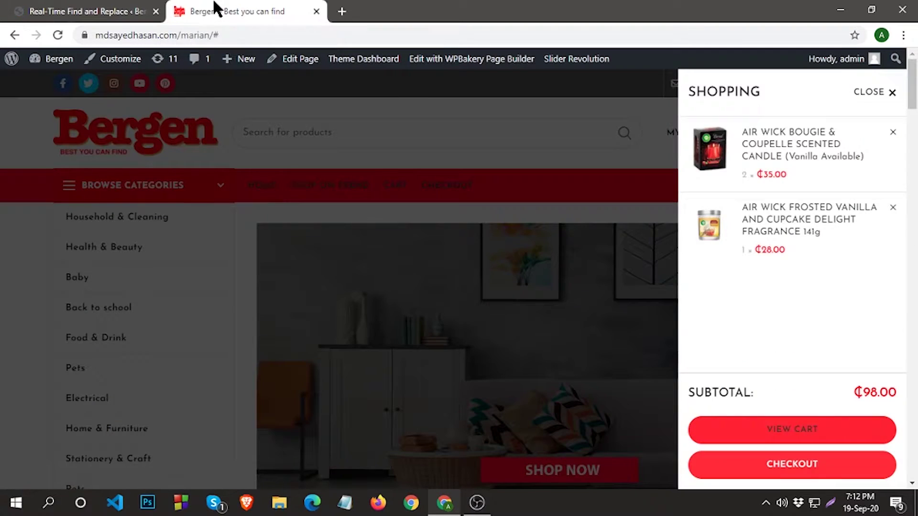
left_click(58, 35)
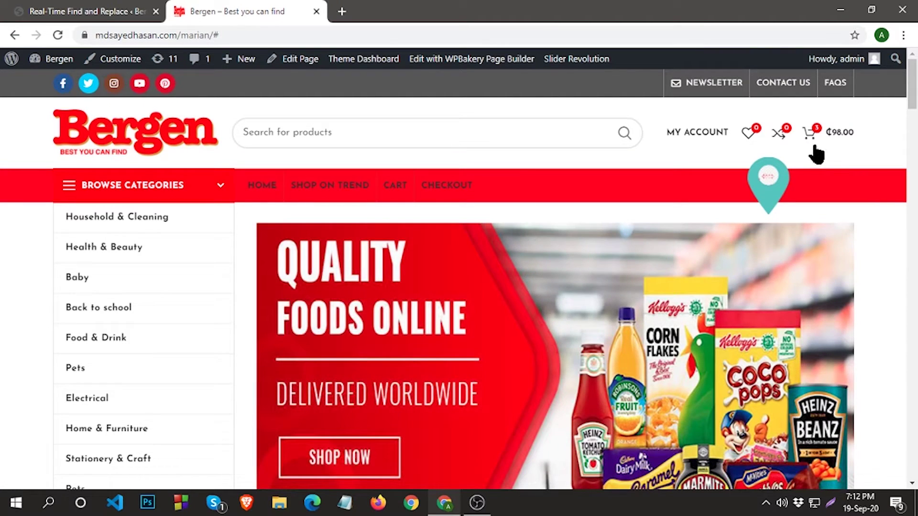
left_click(812, 137)
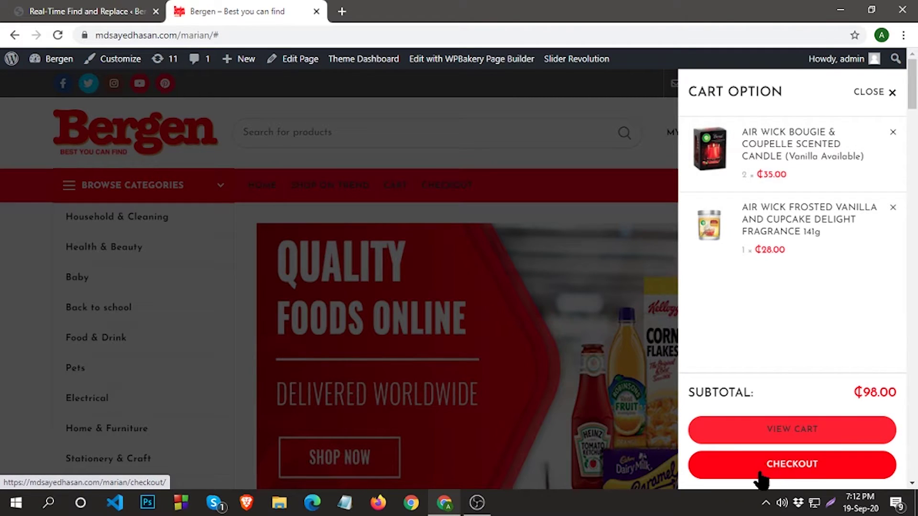
left_click(890, 93)
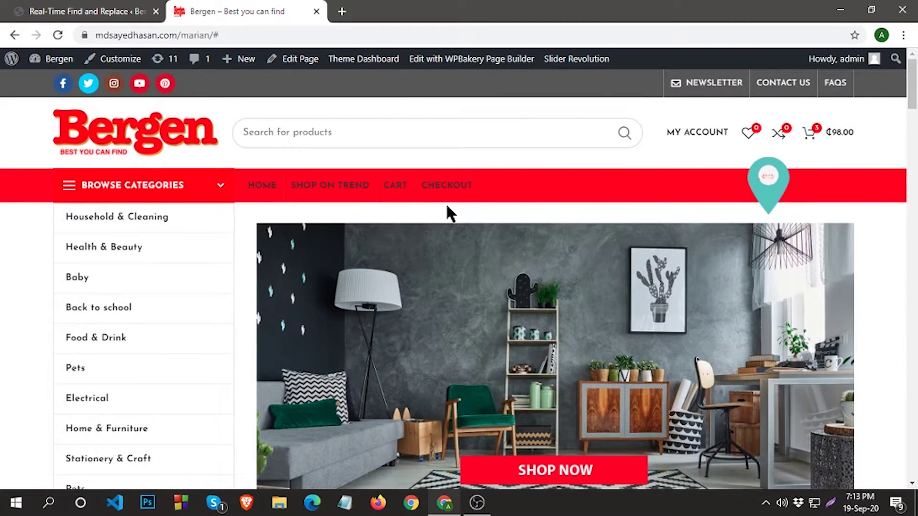
Step: Open the storefront's My account page and examine its dashboard navigation and tiles for text to replace
left_click(704, 132)
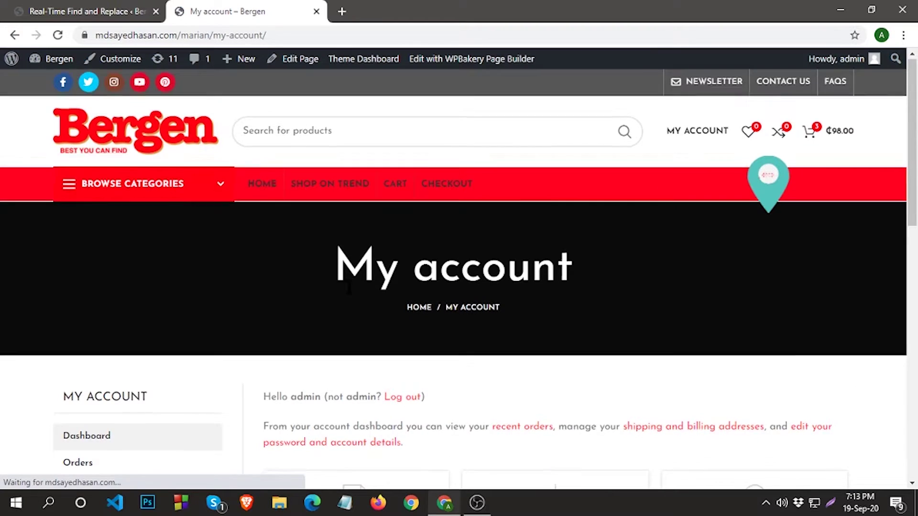
scroll(367, 284, "down", 3)
scroll(371, 286, "down", 2)
scroll(371, 287, "up", 2)
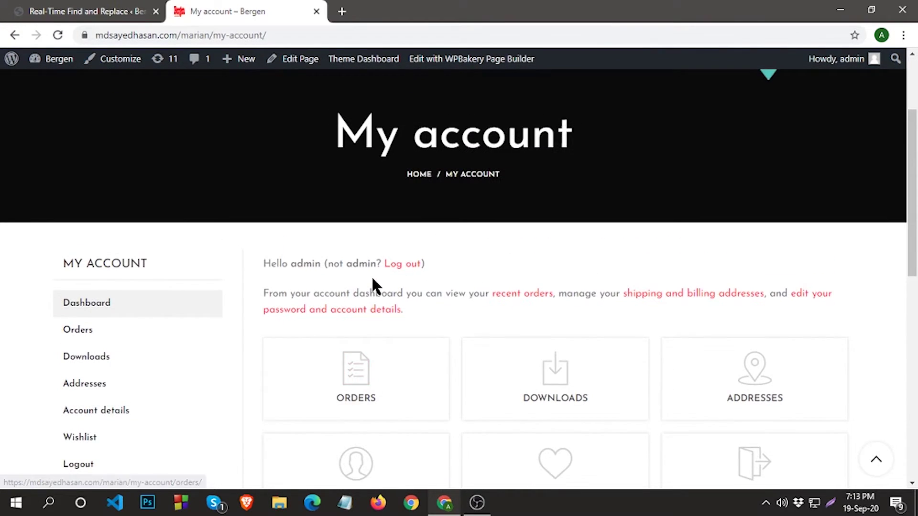
scroll(373, 286, "down", 2)
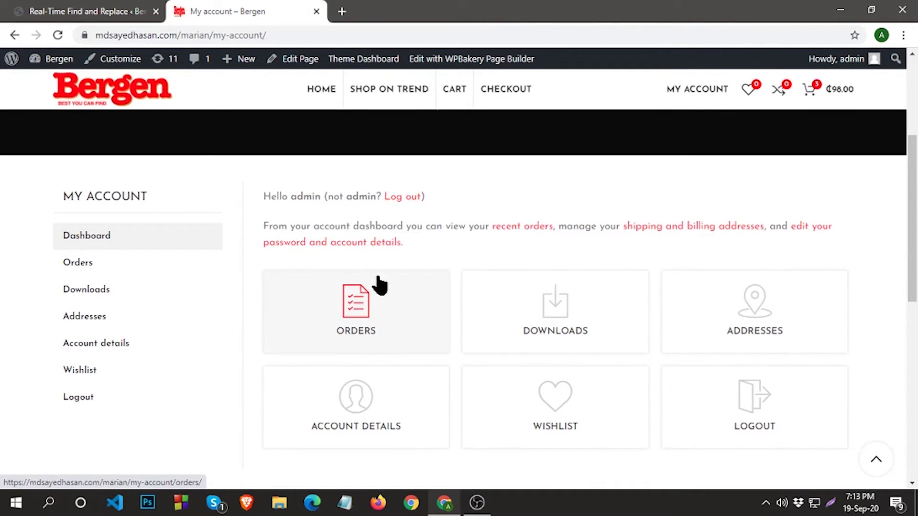
scroll(375, 282, "down", 2)
scroll(418, 277, "up", 5)
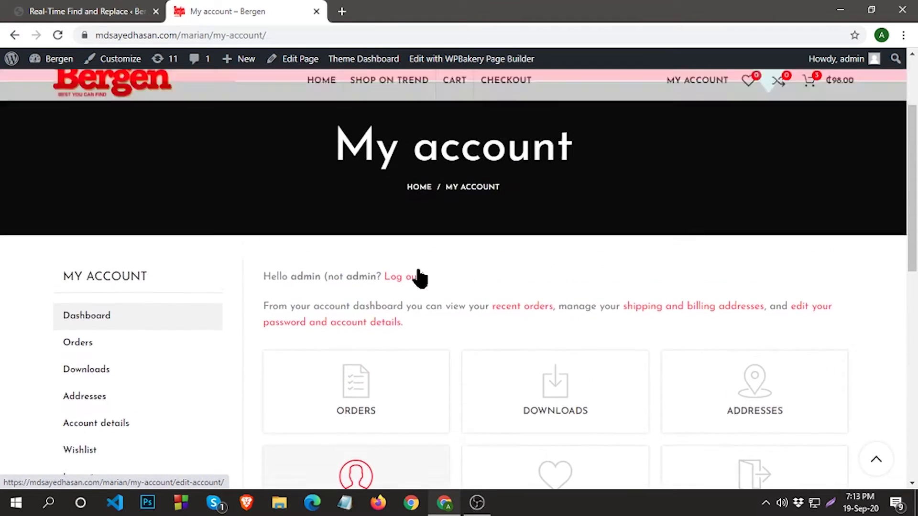
scroll(311, 280, "down", 3)
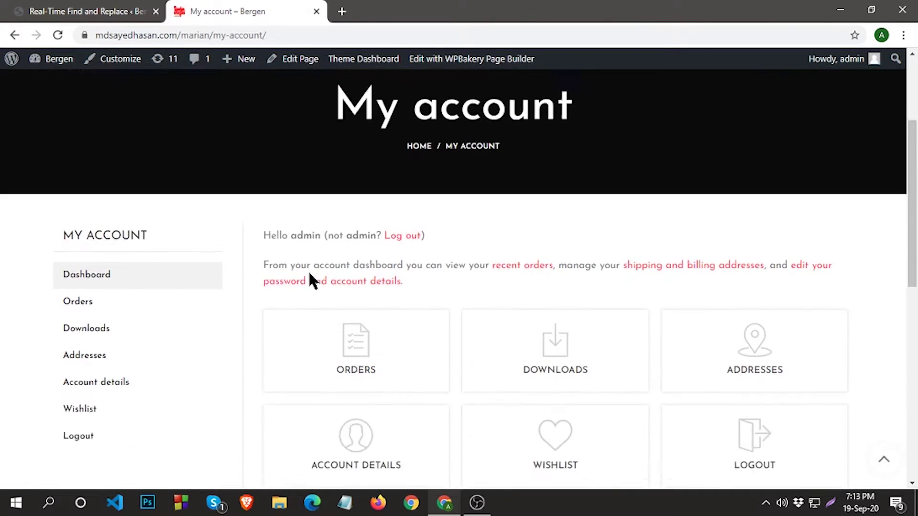
scroll(154, 377, "up", 3)
scroll(170, 381, "down", 3)
scroll(628, 325, "down", 2)
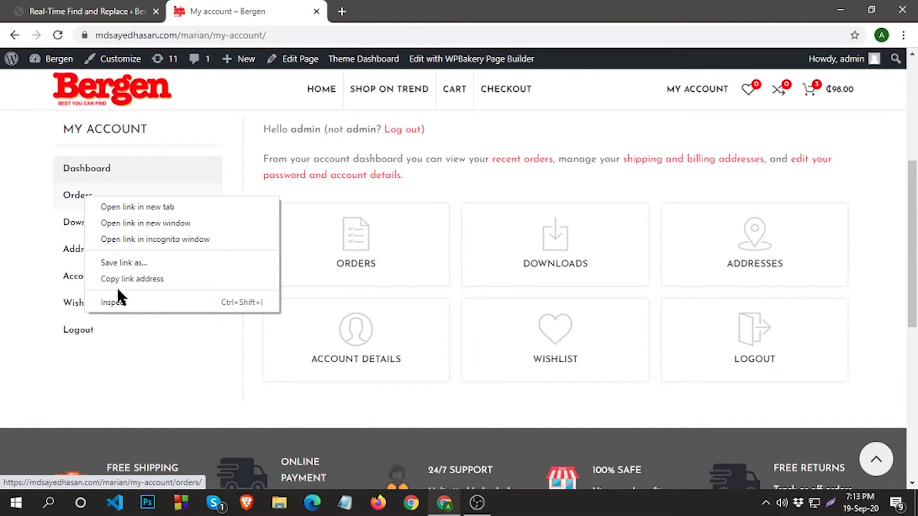
Step: Inspect the Orders link in the My account navigation and copy its text "Orders" from the page's code
left_click(106, 306)
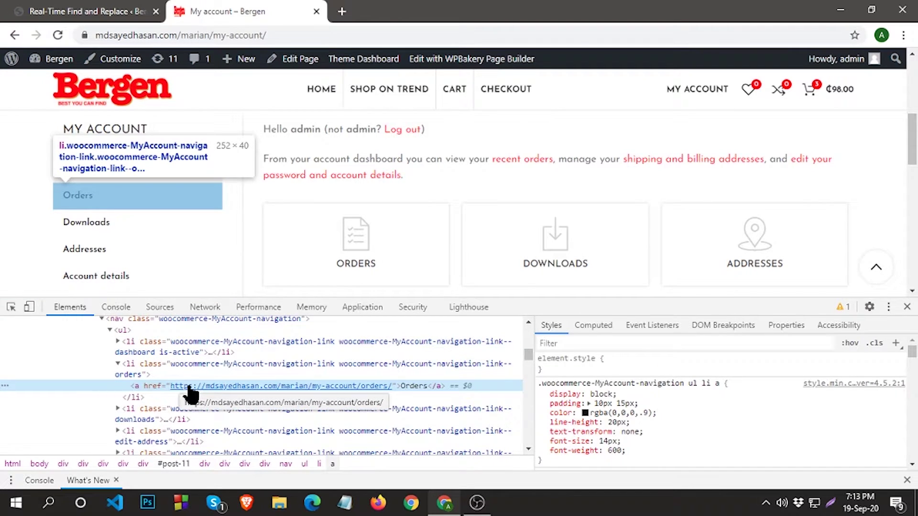
double_click(409, 386)
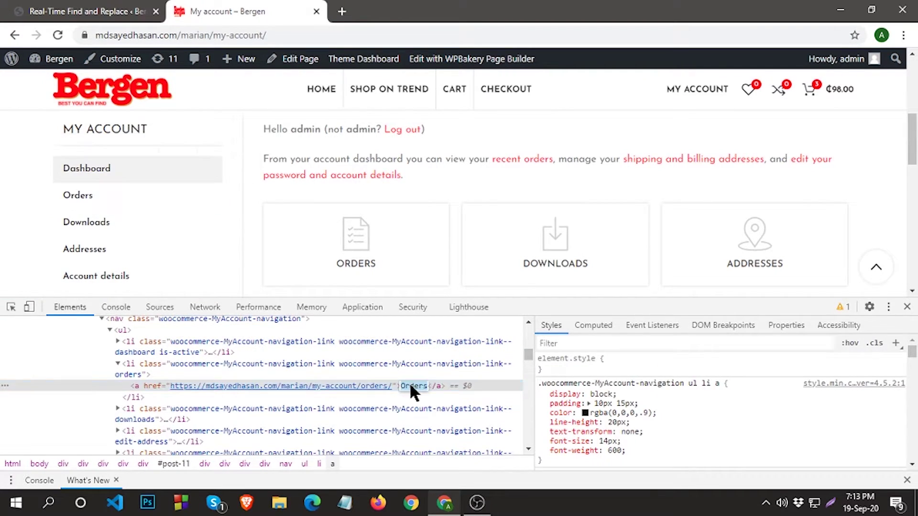
right_click(409, 385)
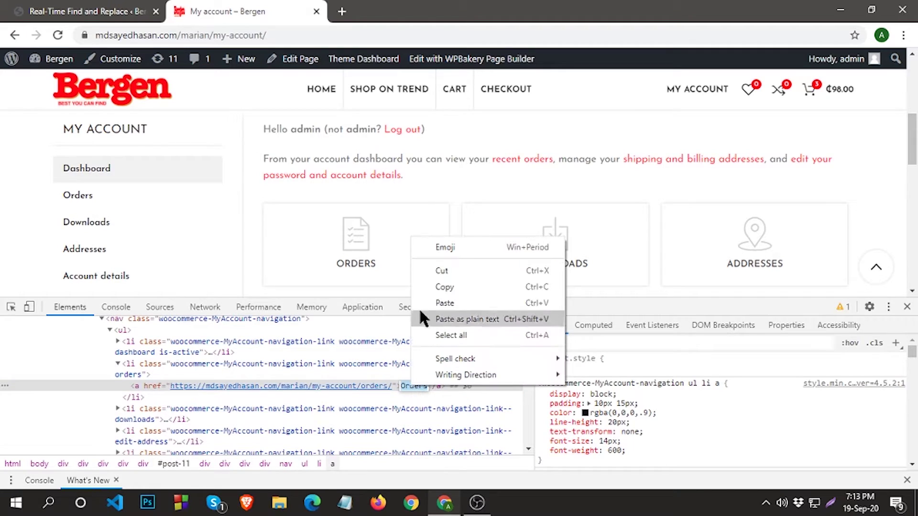
left_click(443, 287)
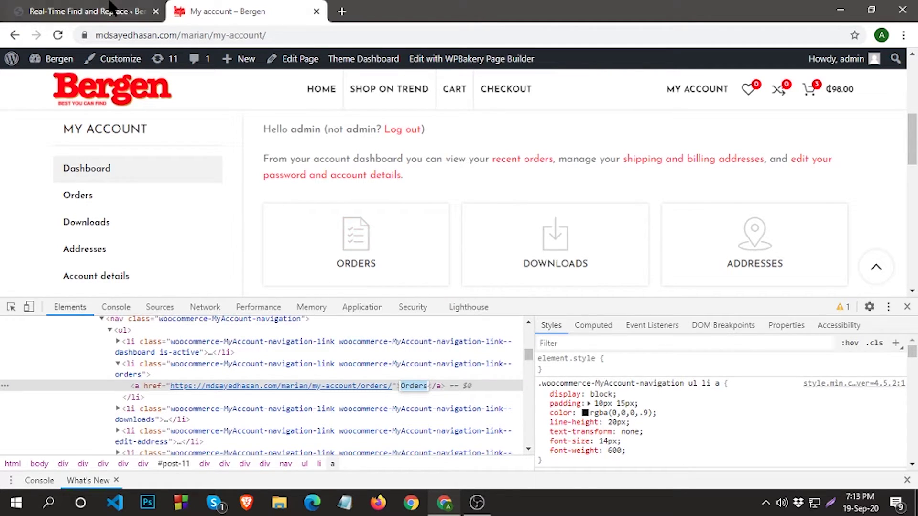
Step: Add a second rule in the Real-Time Find and Replace settings and paste "Orders" as its text to find
left_click(88, 11)
scroll(272, 292, "down", 4)
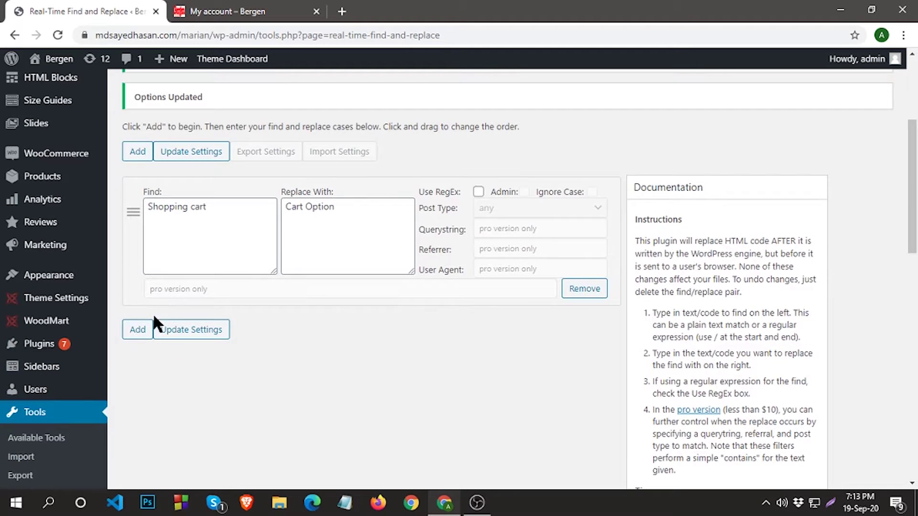
left_click(138, 335)
scroll(188, 230, "down", 5)
scroll(172, 158, "up", 3)
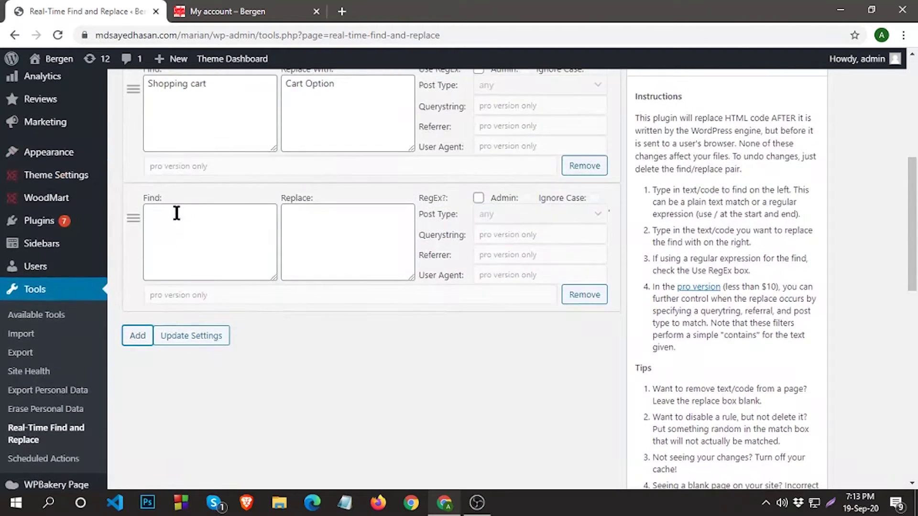
right_click(185, 227)
left_click(217, 334)
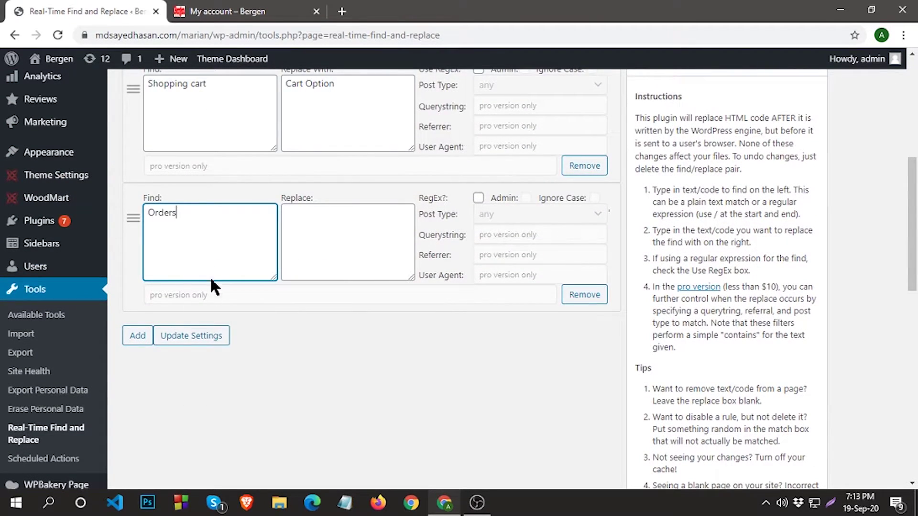
Step: Set the replacement text of the "Orders" rule to "Your Orders" and save the plugin settings
left_click(305, 226)
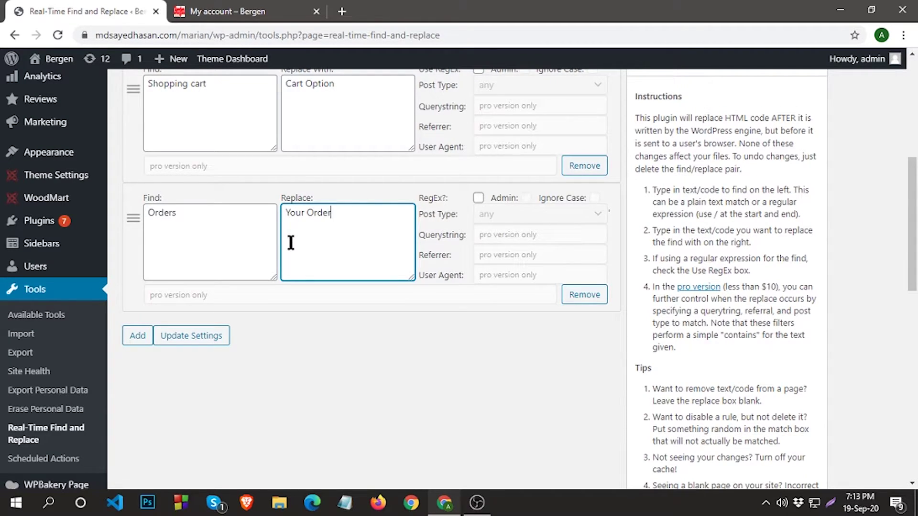
type("s")
left_click(203, 335)
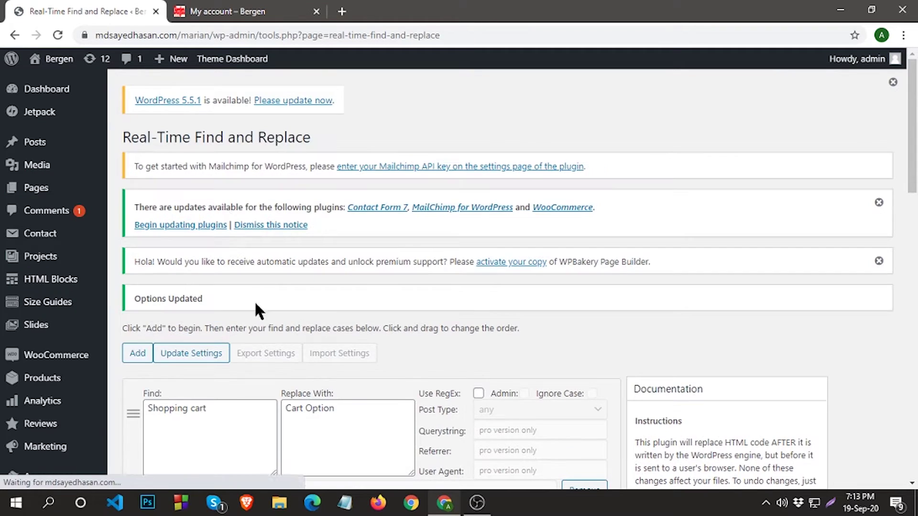
Step: Reload the My account page, close the developer tools and check the orders labels in the navigation and dashboard tiles
left_click(229, 11)
left_click(58, 35)
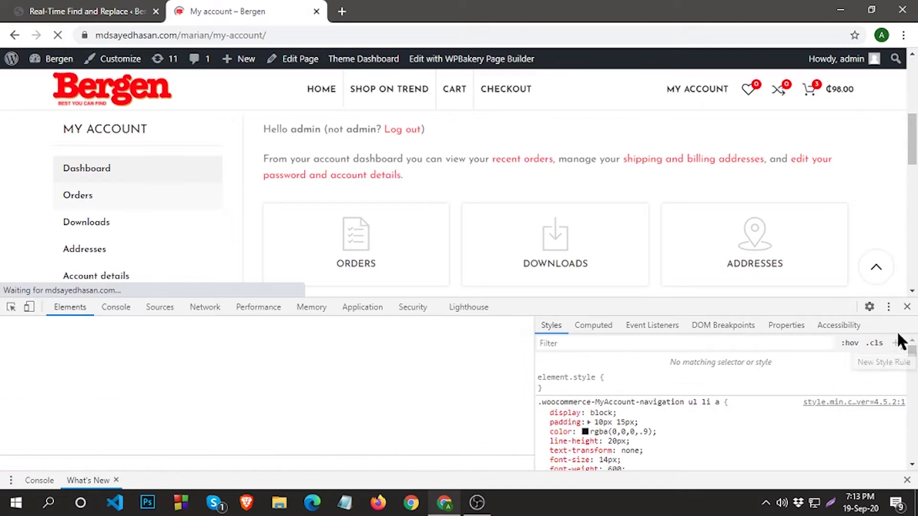
left_click(907, 306)
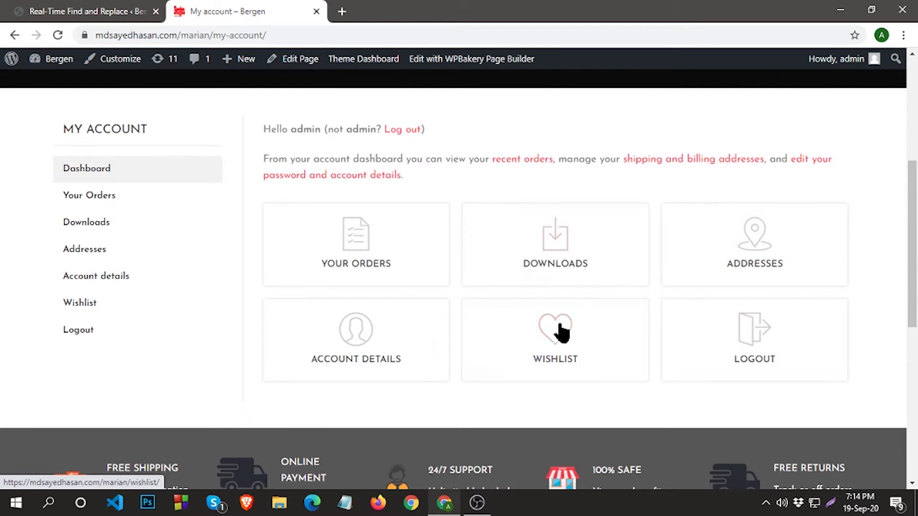
scroll(493, 286, "down", 2)
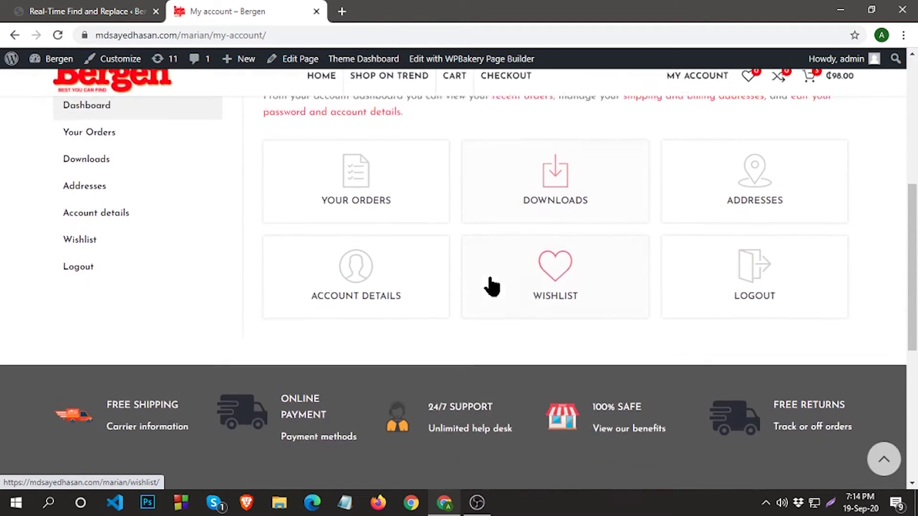
scroll(497, 284, "down", 3)
scroll(502, 284, "up", 3)
scroll(502, 285, "down", 2)
scroll(501, 285, "down", 1)
scroll(502, 285, "up", 8)
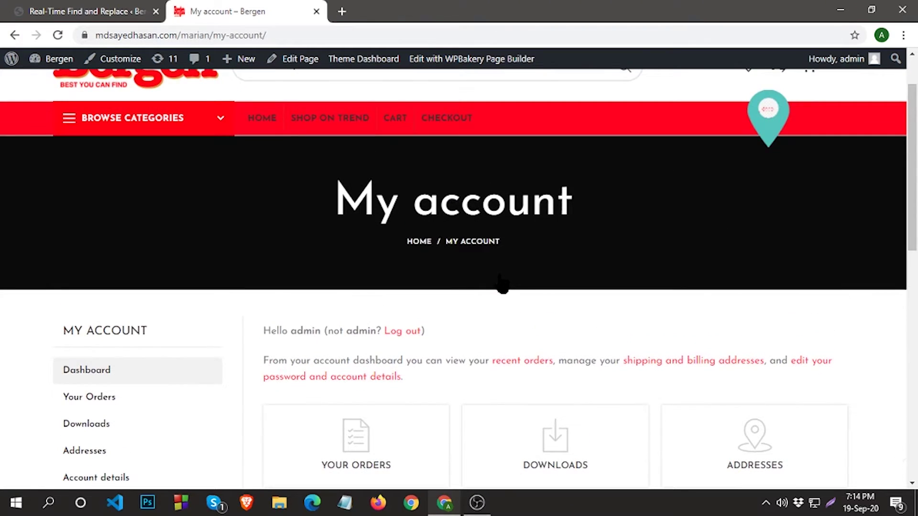
Step: Open the storefront's Cart page and examine the checkout step headings, product table and cart totals
left_click(419, 125)
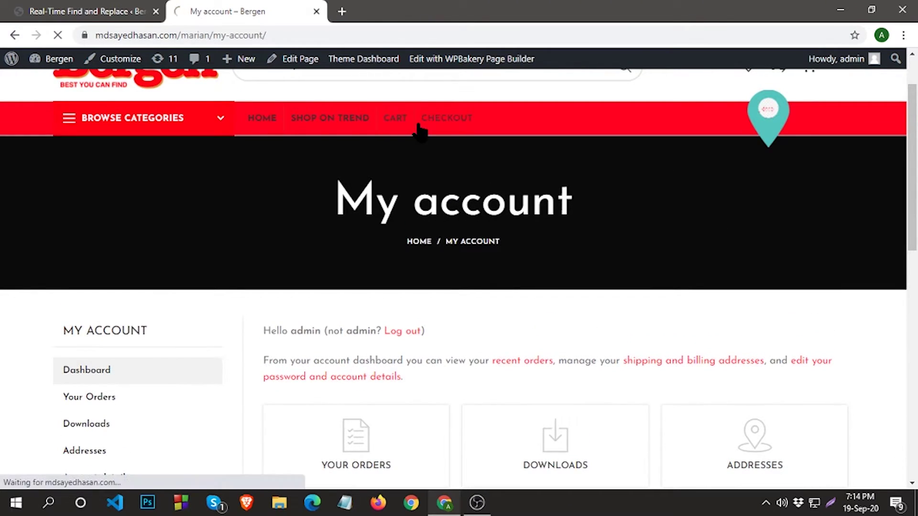
scroll(420, 199, "down", 3)
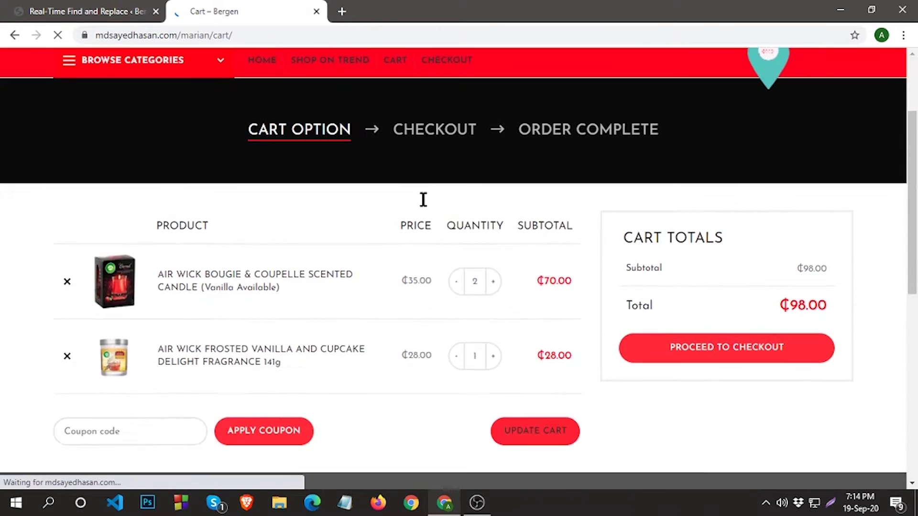
scroll(423, 200, "down", 2)
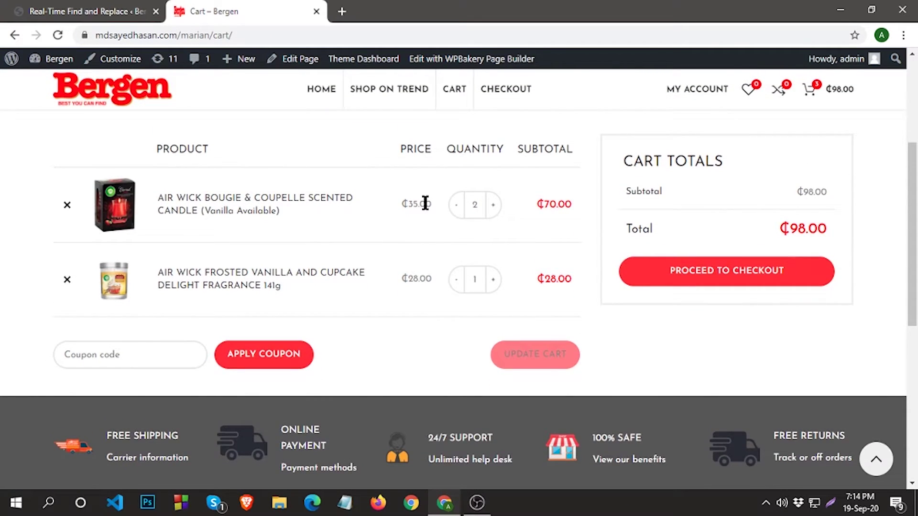
scroll(425, 203, "up", 3)
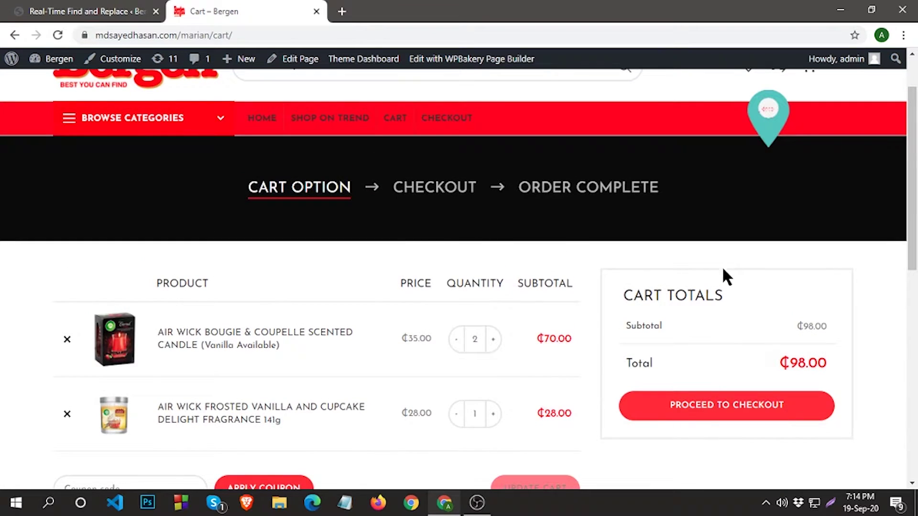
scroll(604, 260, "down", 2)
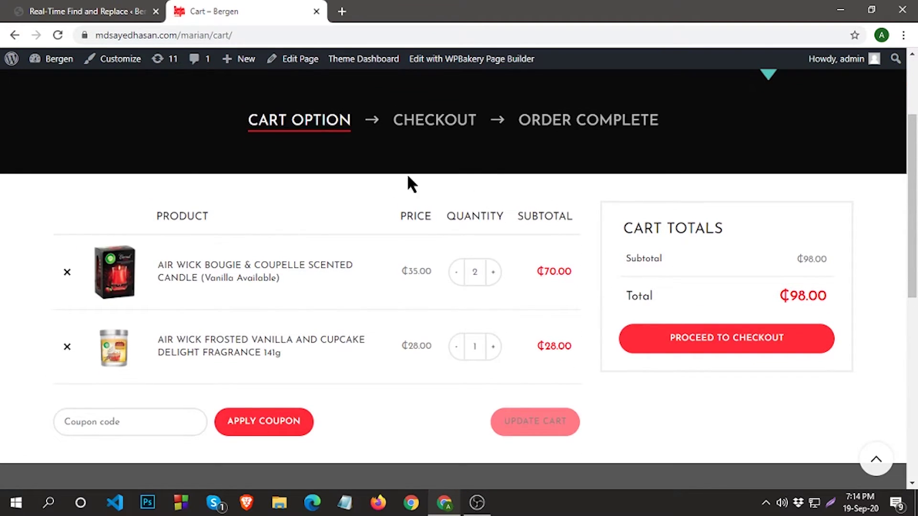
scroll(385, 199, "down", 2)
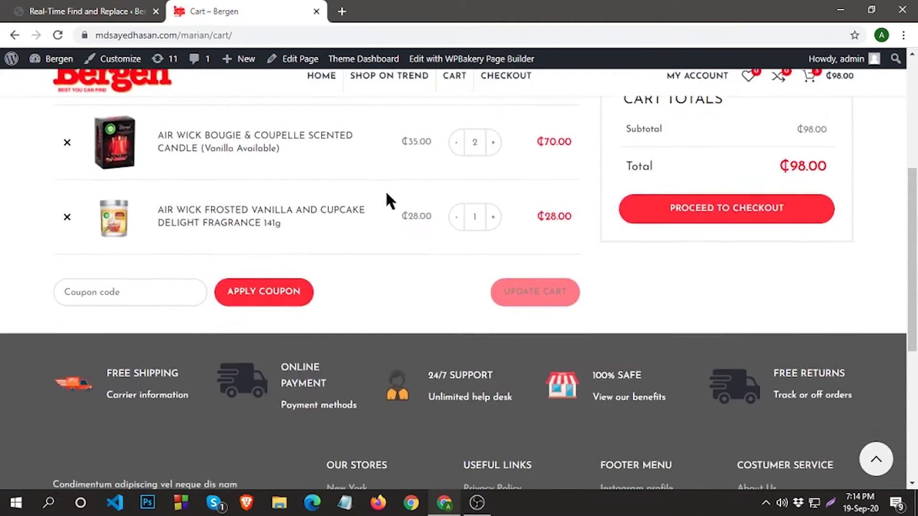
scroll(395, 207, "up", 4)
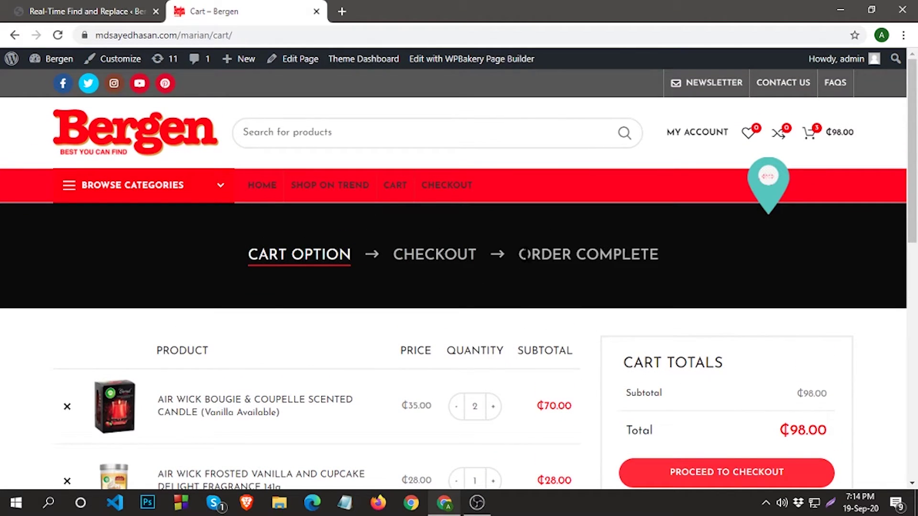
Step: Inspect the "Order complete" checkout step heading on the Cart page and copy its text exactly as written in the source
left_click_drag(520, 255, 658, 258)
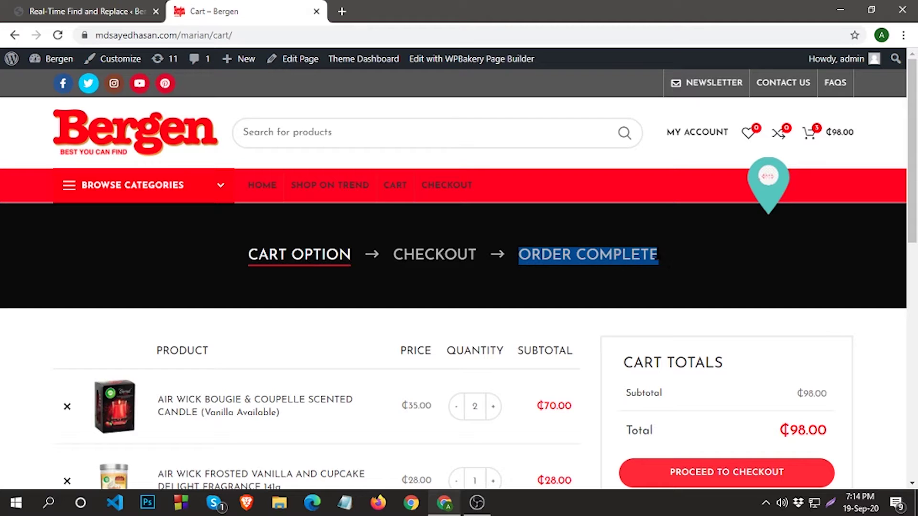
right_click(586, 254)
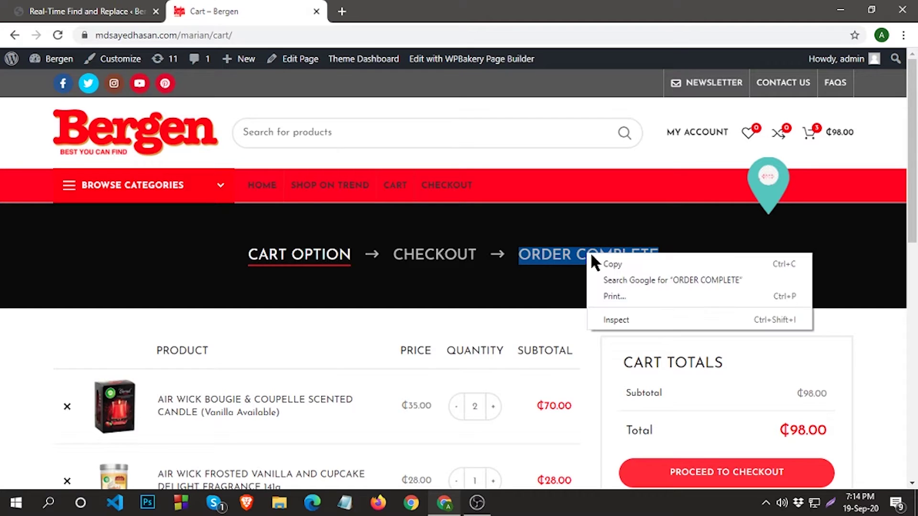
left_click(617, 321)
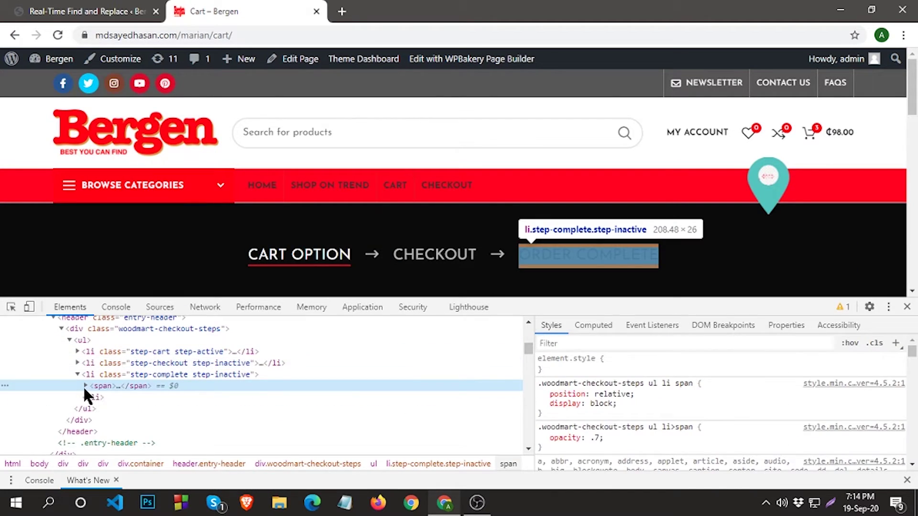
left_click(86, 385)
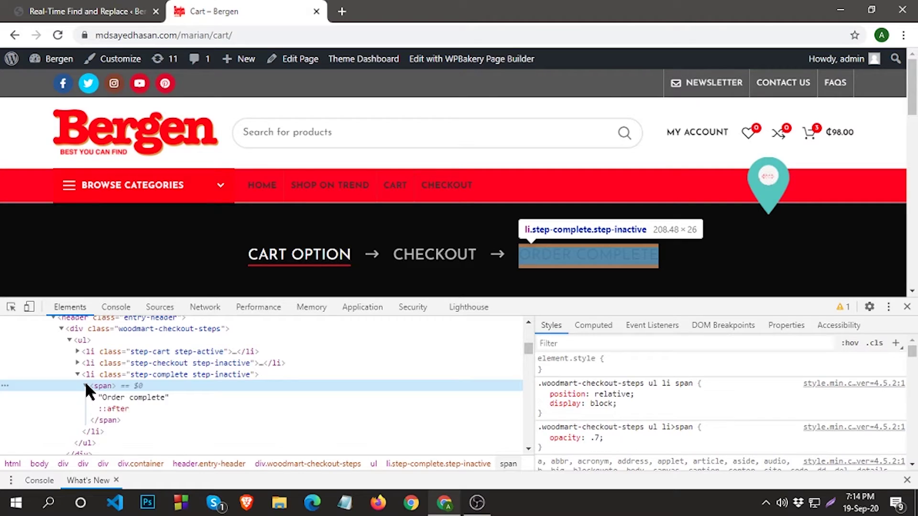
left_click(120, 398)
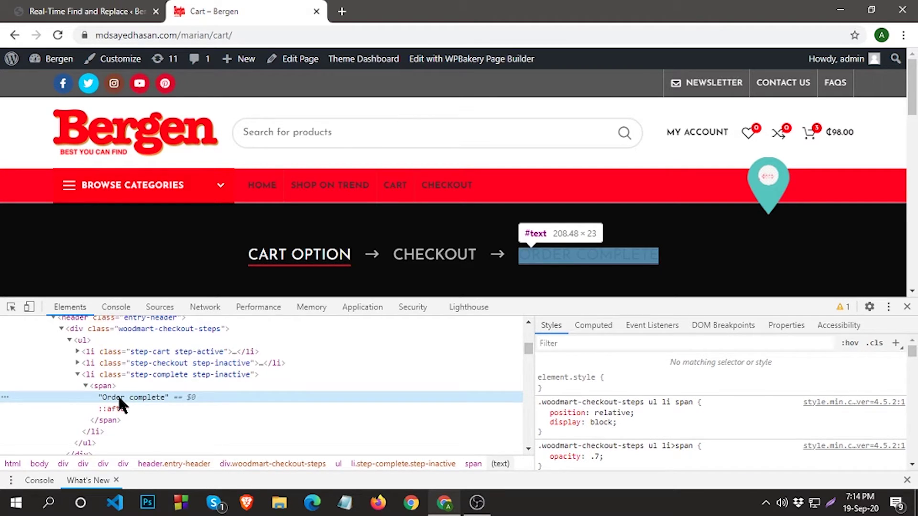
double_click(120, 399)
right_click(125, 399)
left_click(162, 298)
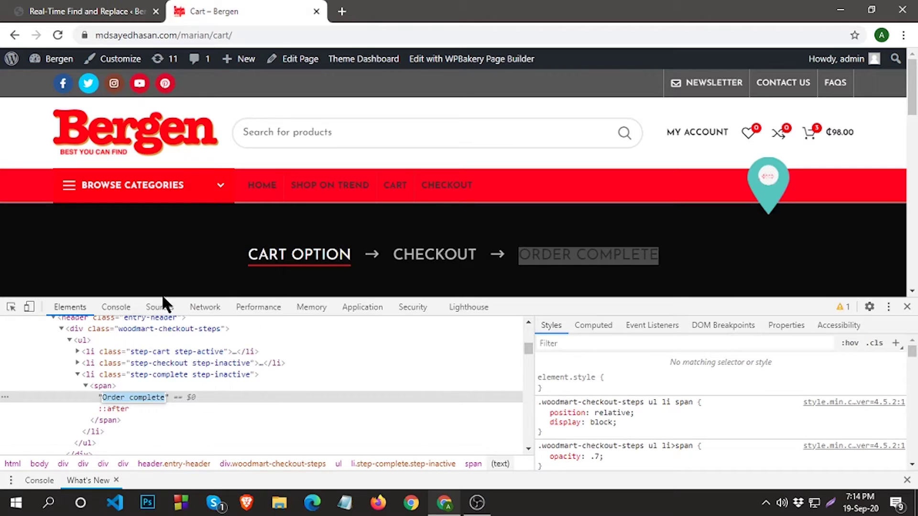
Step: Add a third rule in the Real-Time Find and Replace settings and paste "Order complete" as its text to find
left_click(98, 13)
scroll(201, 335, "down", 6)
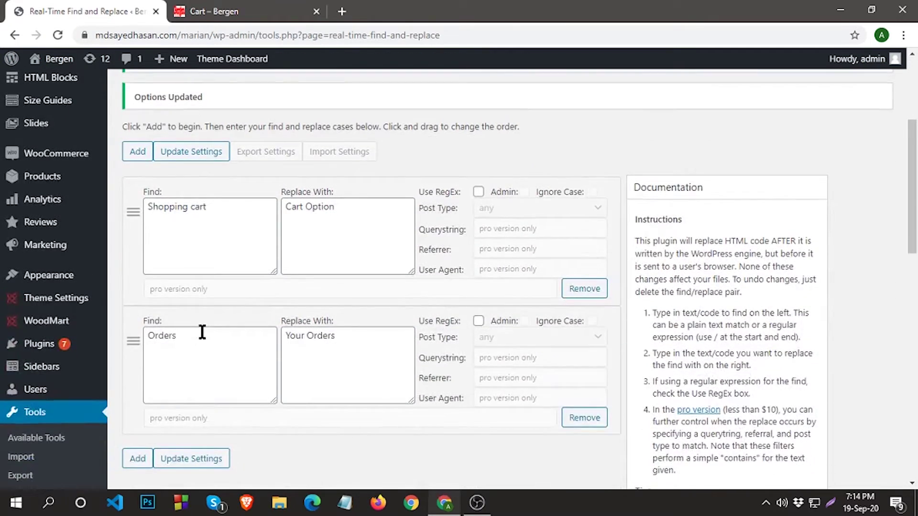
left_click(139, 324)
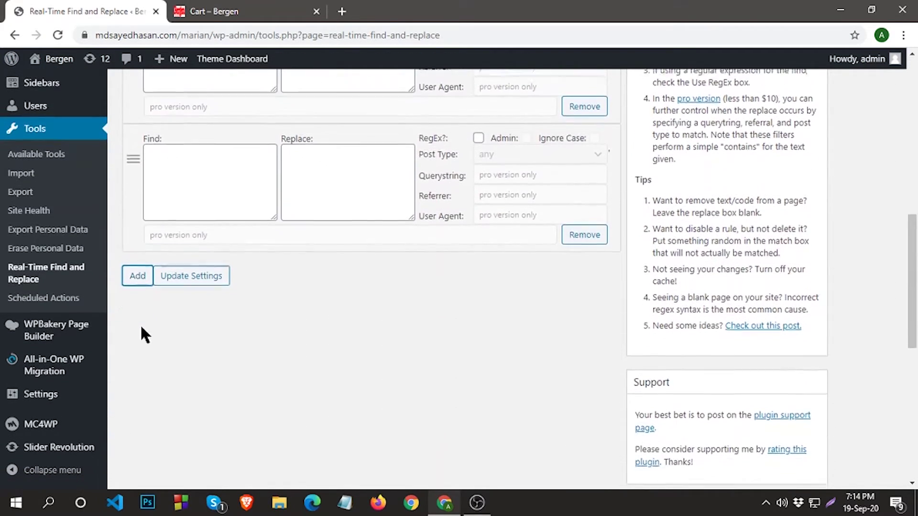
left_click(178, 101)
right_click(179, 100)
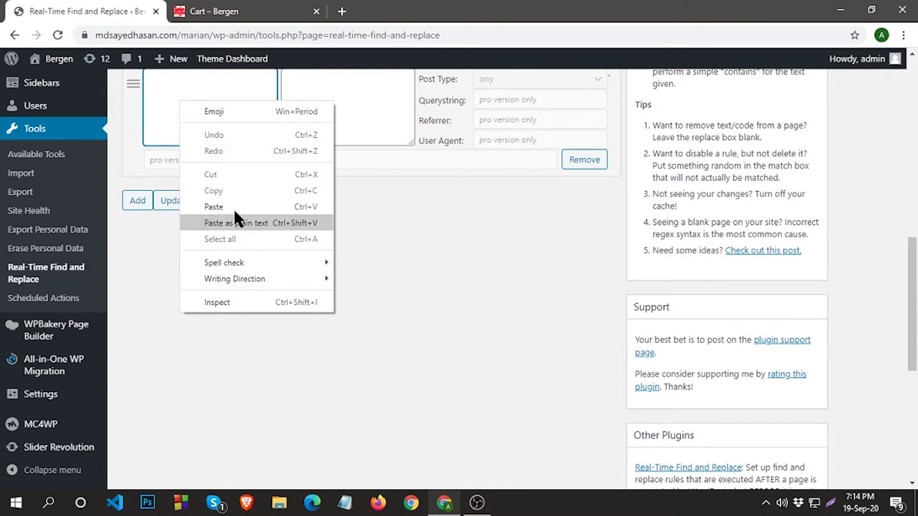
left_click(214, 206)
Step: Set the replacement text of the "Order complete" rule to "Completed" and save the plugin settings
scroll(275, 269, "up", 3)
left_click(320, 226)
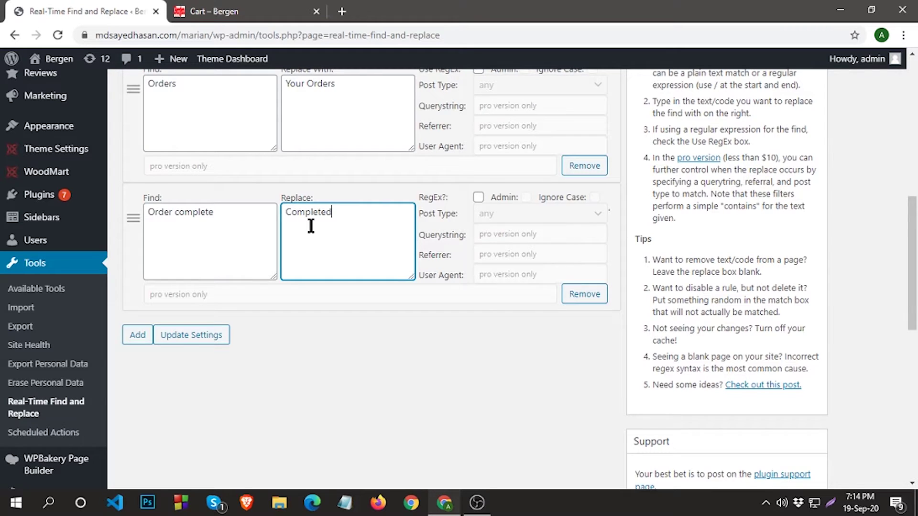
left_click(194, 338)
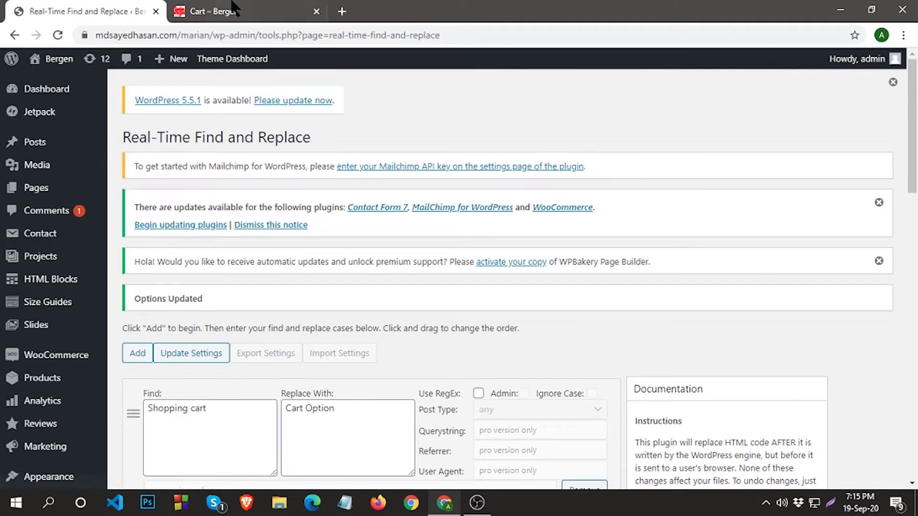
Step: Reload the Cart page, close the developer tools and check the last checkout step heading
left_click(235, 9)
left_click(56, 35)
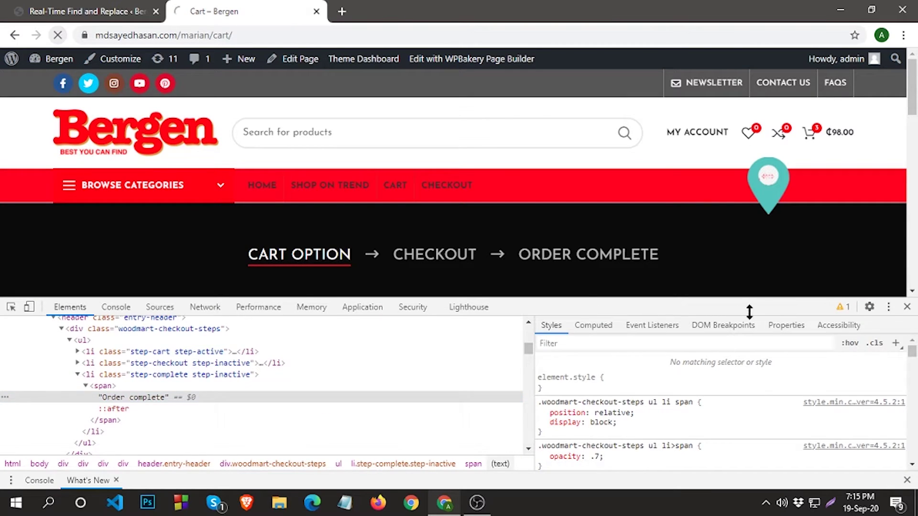
left_click(906, 307)
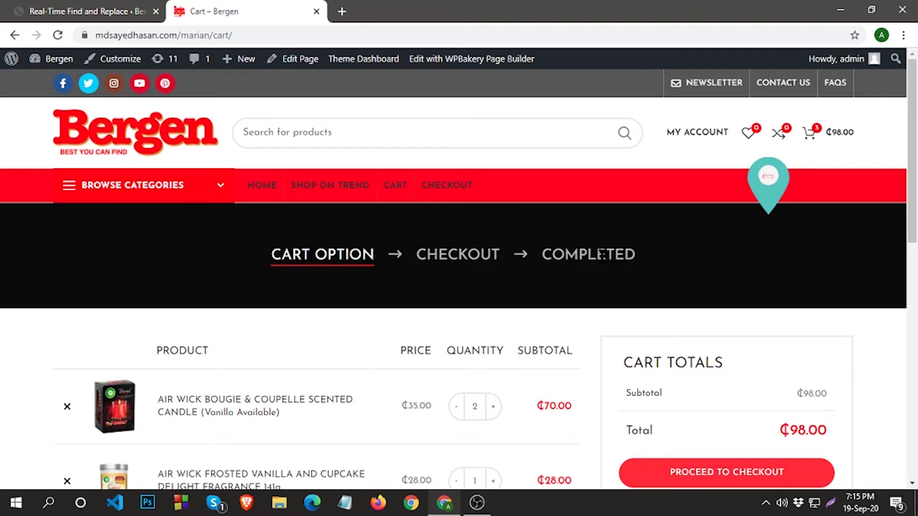
Step: Inspect the "Quantity" column heading of the cart's product table and copy its text from the source
scroll(563, 299, "down", 3)
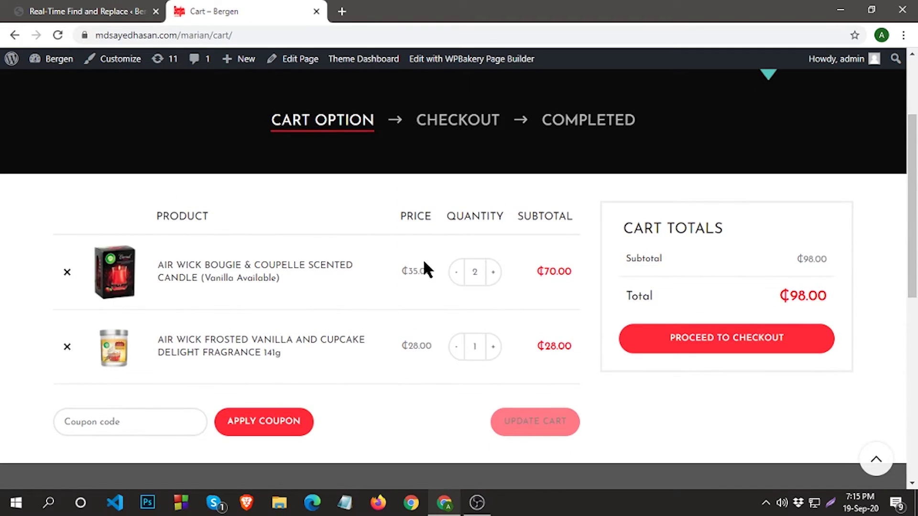
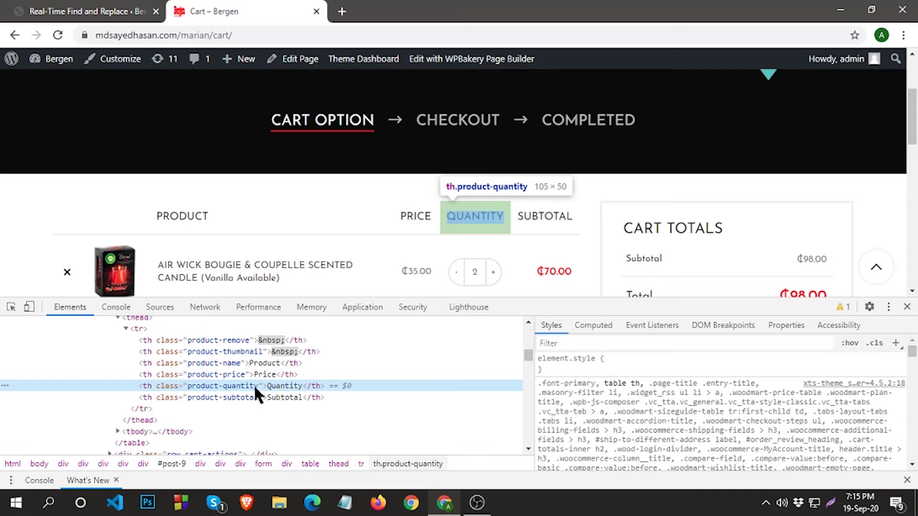
double_click(283, 385)
right_click(283, 385)
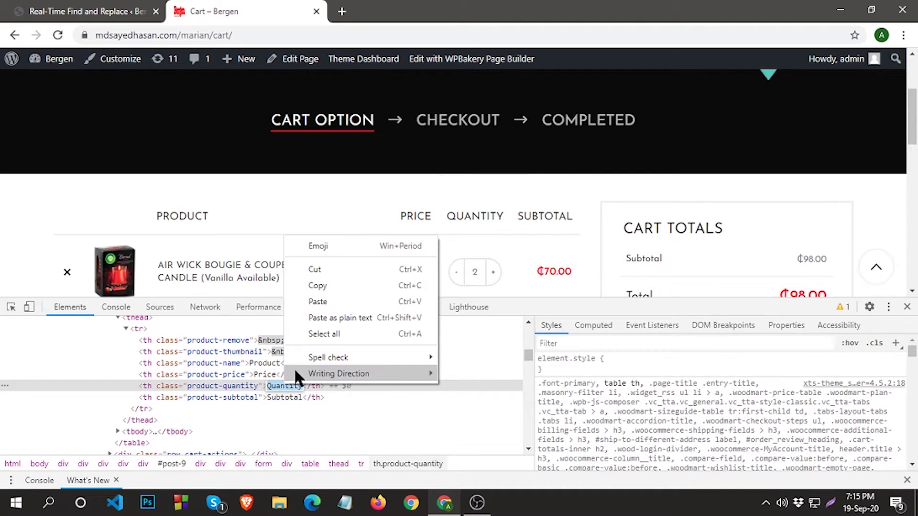
left_click(318, 286)
Step: Add a fourth rule in the Real-Time Find and Replace settings and paste "Quantity" as its text to find
left_click(119, 15)
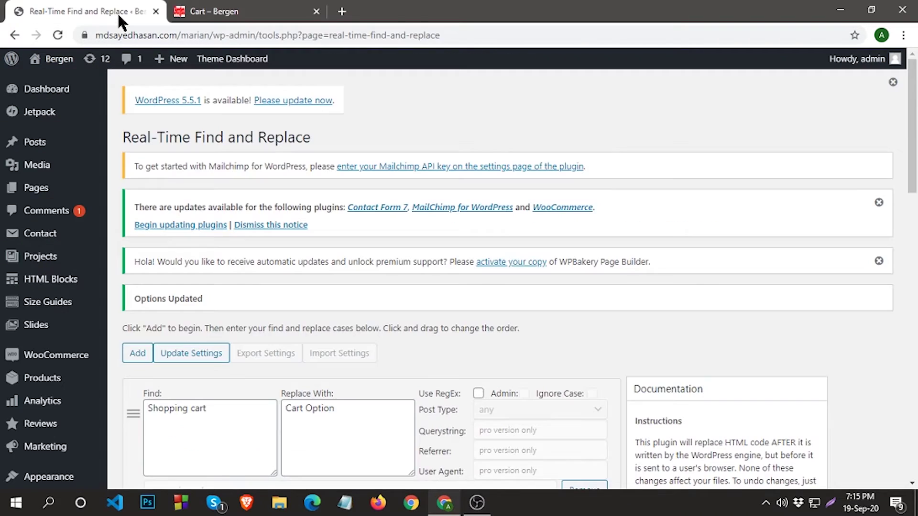
scroll(191, 262, "down", 8)
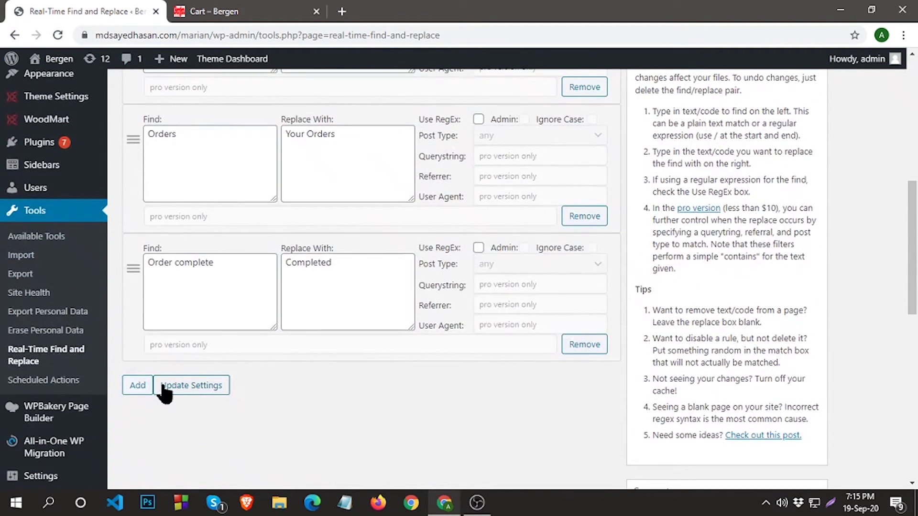
left_click(137, 385)
scroll(139, 389, "down", 6)
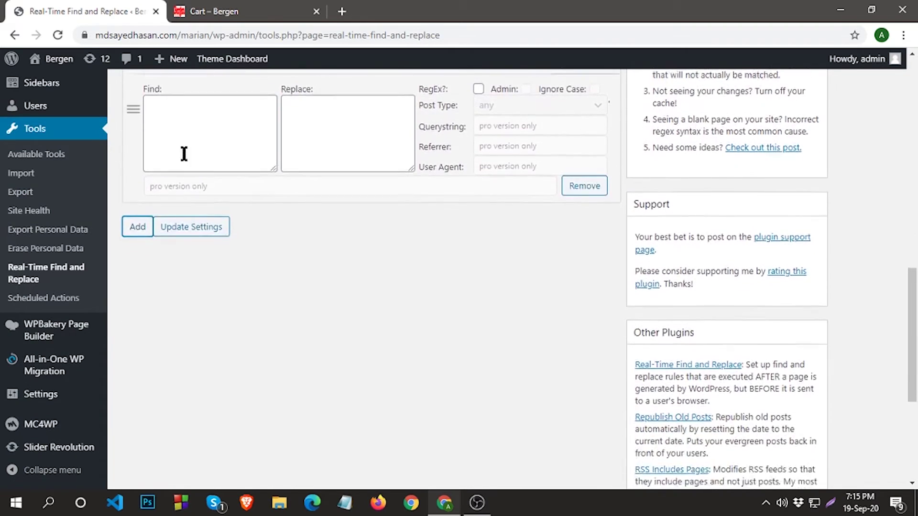
scroll(179, 173, "up", 1)
right_click(179, 160)
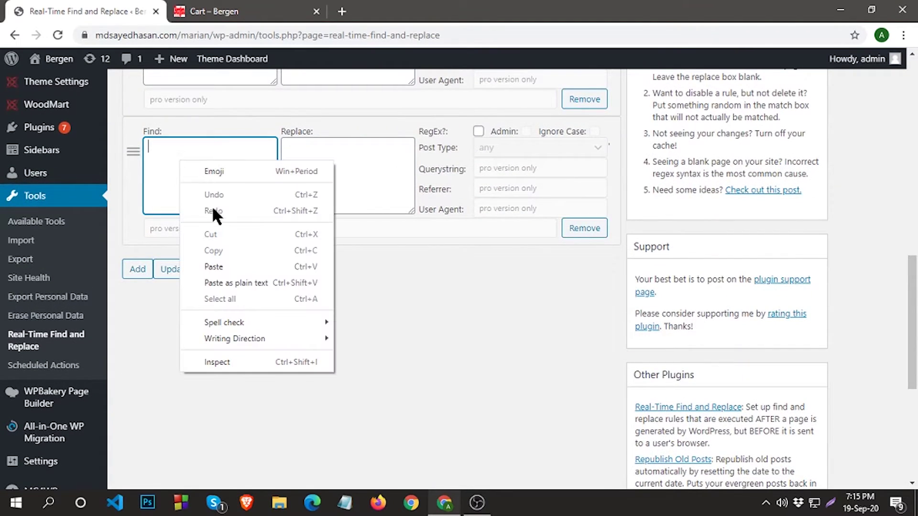
left_click(223, 262)
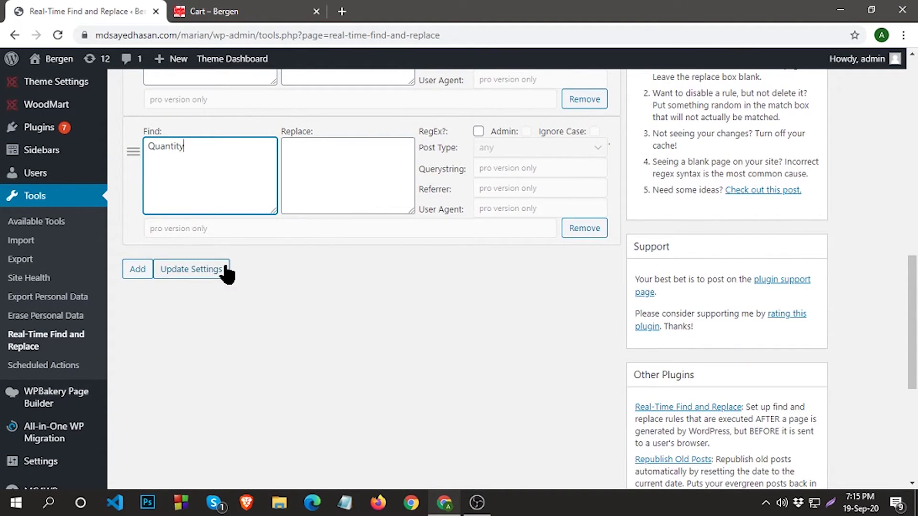
Step: Set the replacement text of the "Quantity" rule to "ABCD" and save the plugin settings
left_click(314, 153)
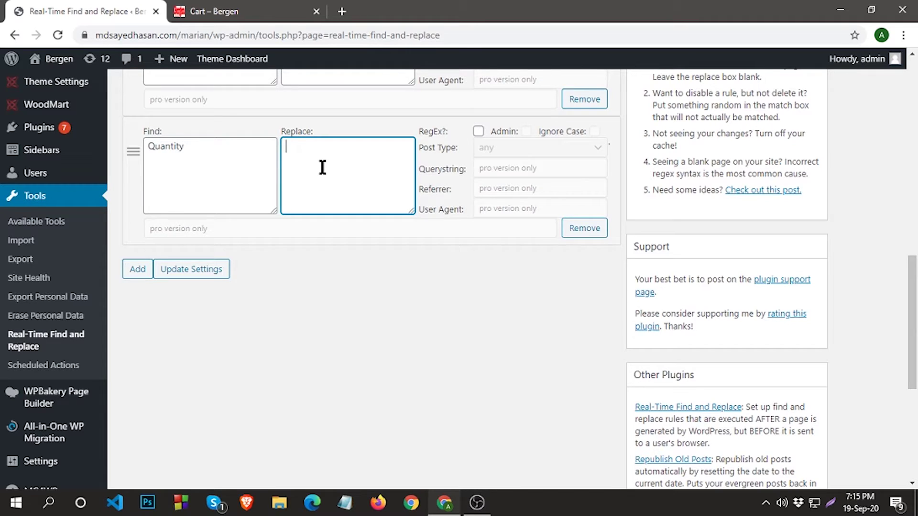
type("bcd")
left_click(206, 273)
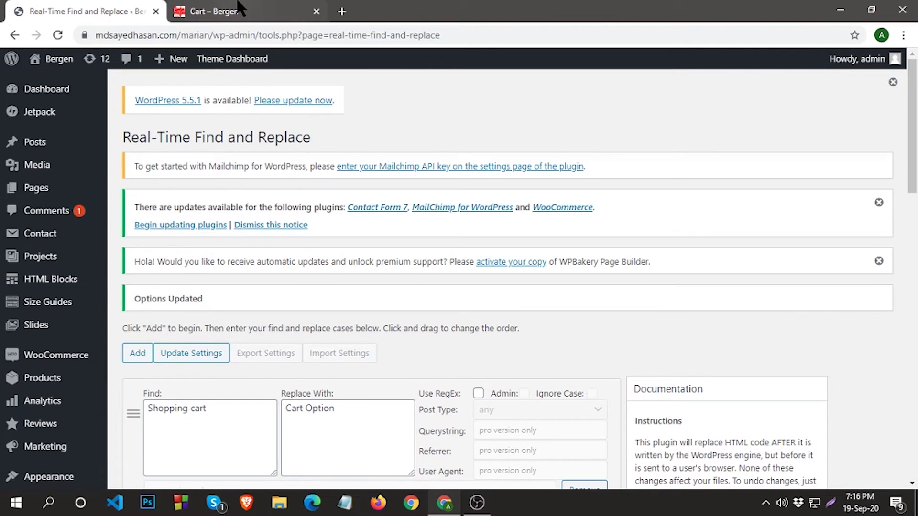
Step: Reload the Cart page, close the developer tools and check the quantity column heading in the product table
left_click(215, 11)
left_click(57, 36)
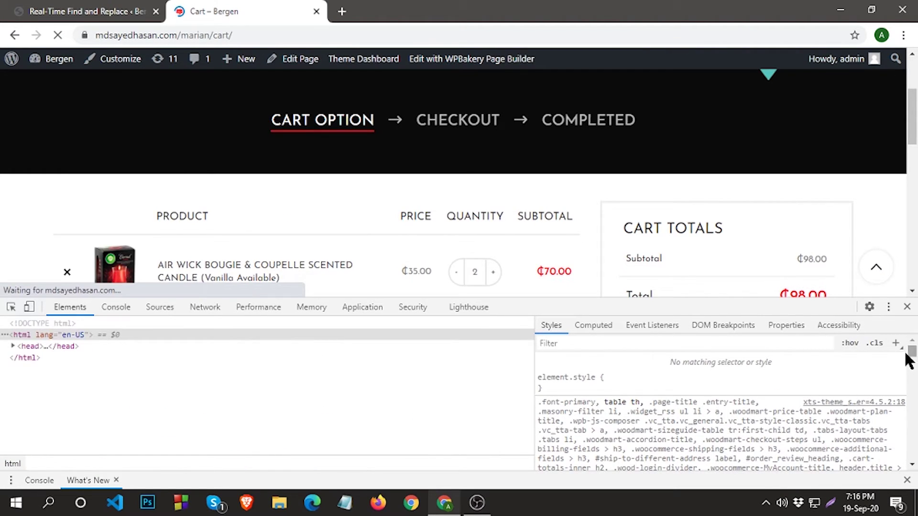
left_click(907, 306)
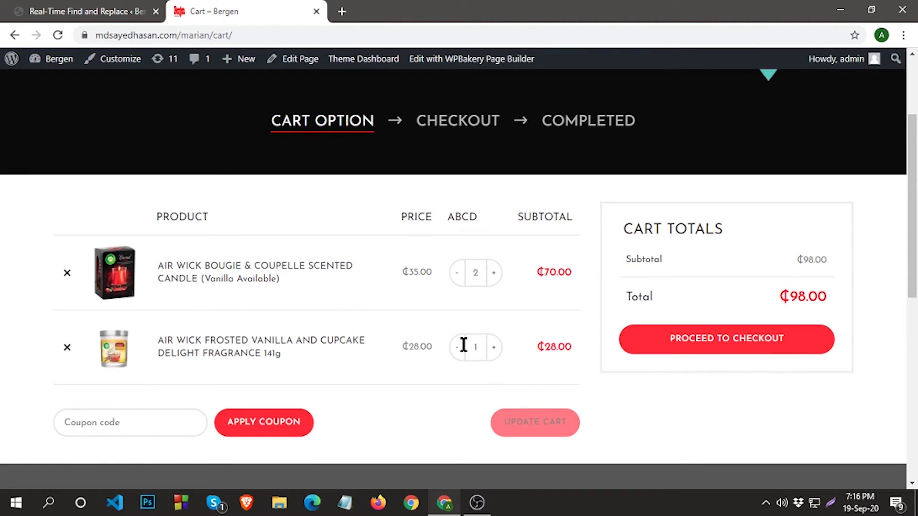
left_click(57, 36)
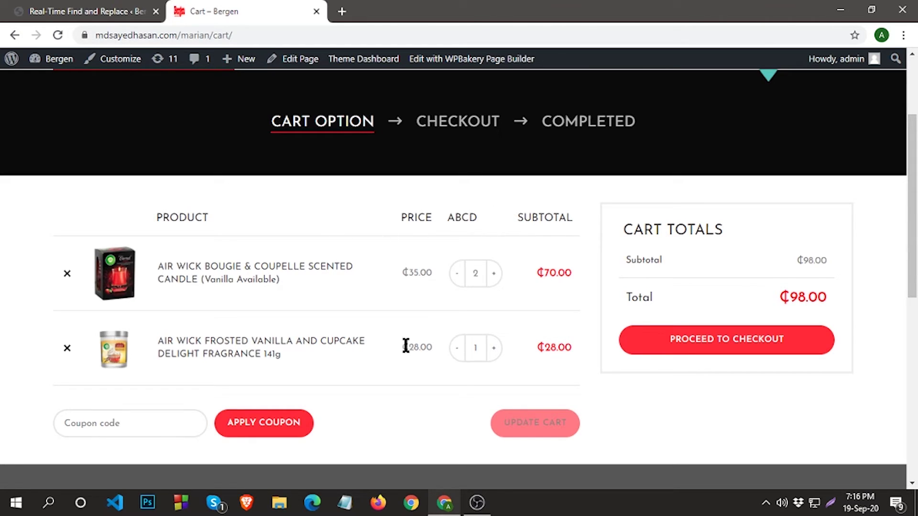
scroll(455, 319, "down", 5)
scroll(444, 321, "up", 5)
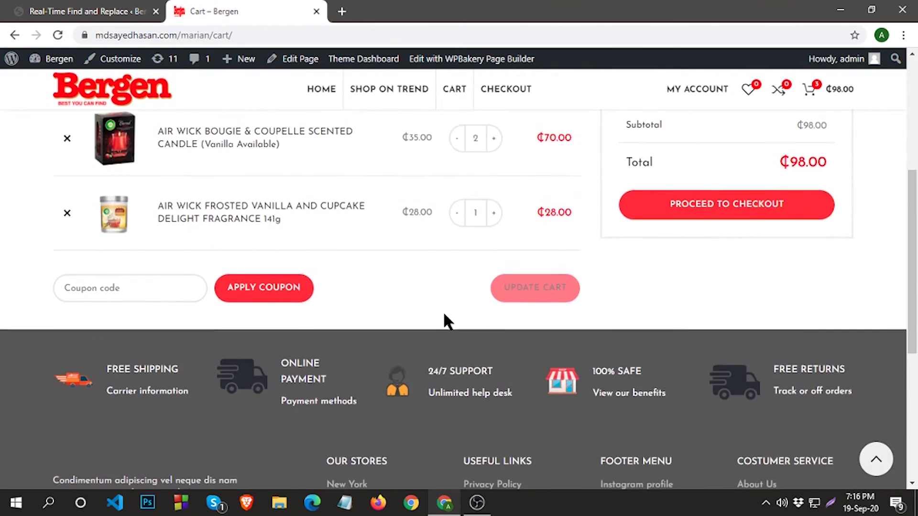
Step: Go back to the storefront home page and open the cart side panel to check its title
key("alt+Left")
scroll(718, 202, "up", 10)
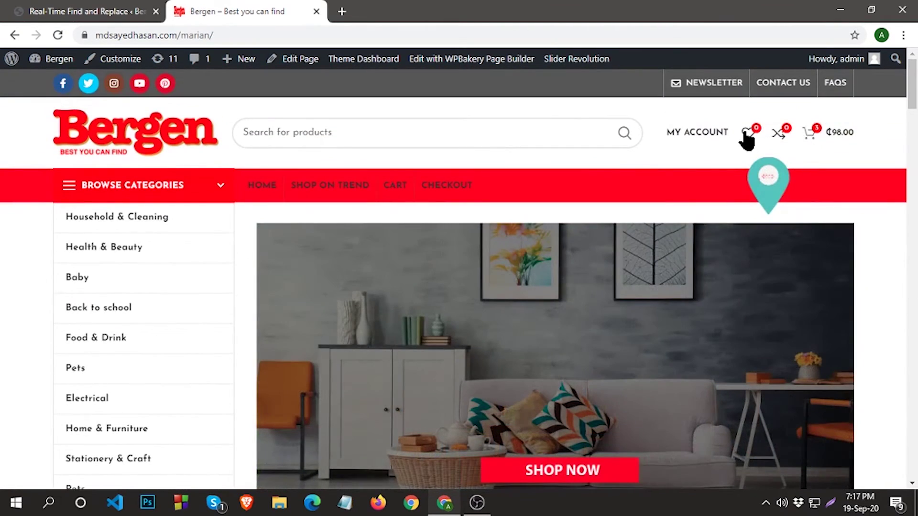
mouse_move(705, 141)
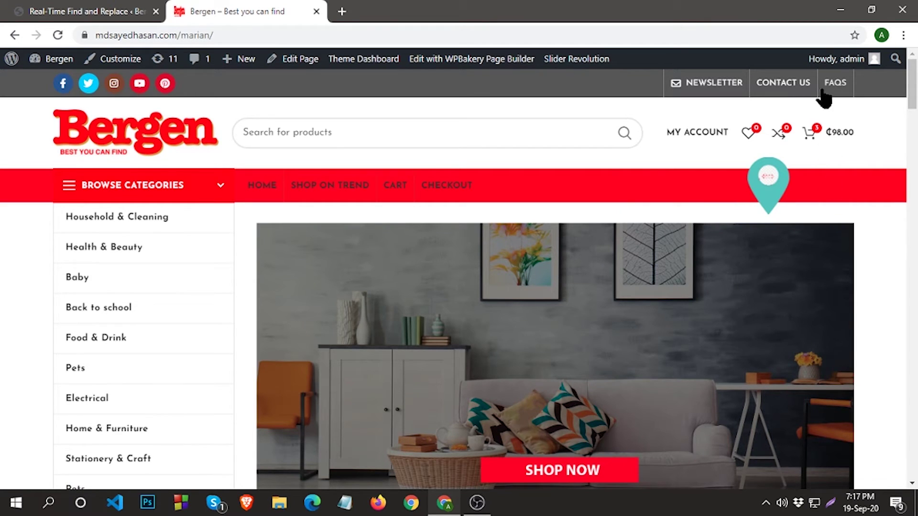
left_click(808, 134)
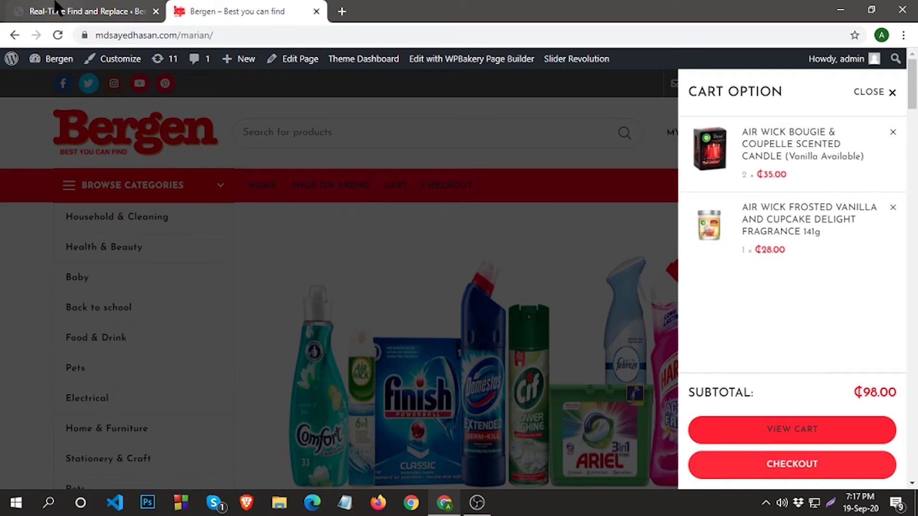
Step: Review the saved find and replace rules in the Real-Time Find and Replace settings
left_click(86, 11)
scroll(194, 318, "down", 5)
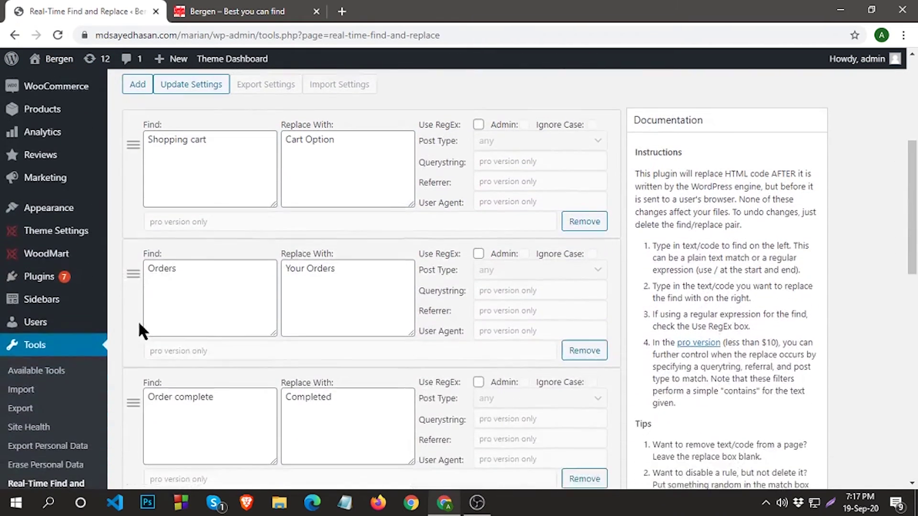
scroll(260, 228, "up", 5)
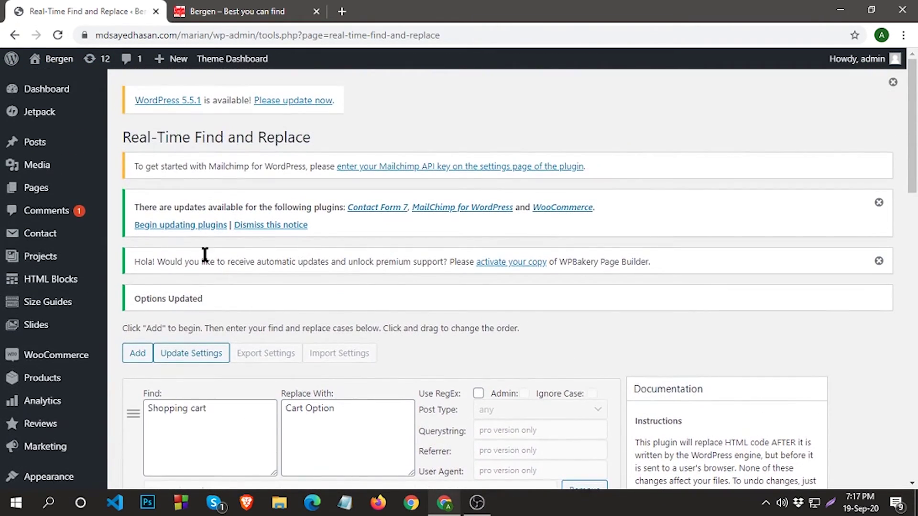
scroll(205, 256, "down", 5)
Step: Return to the storefront home page and add the Fabuloso All Purpose Cleaner 500ml to the cart
left_click(205, 9)
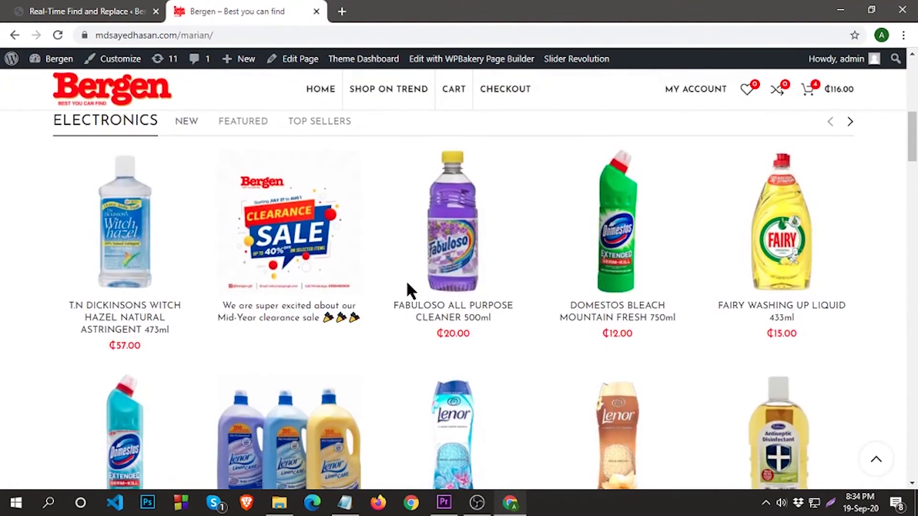
scroll(409, 290, "down", 1)
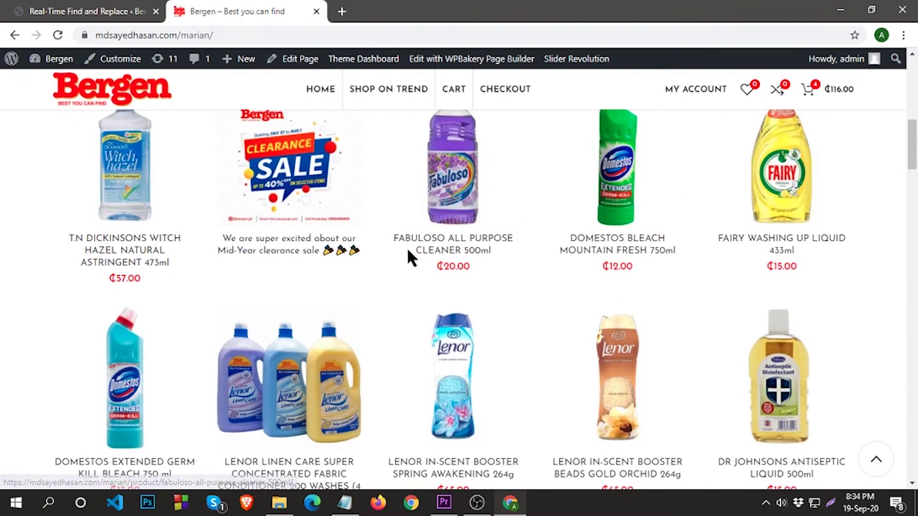
left_click(451, 213)
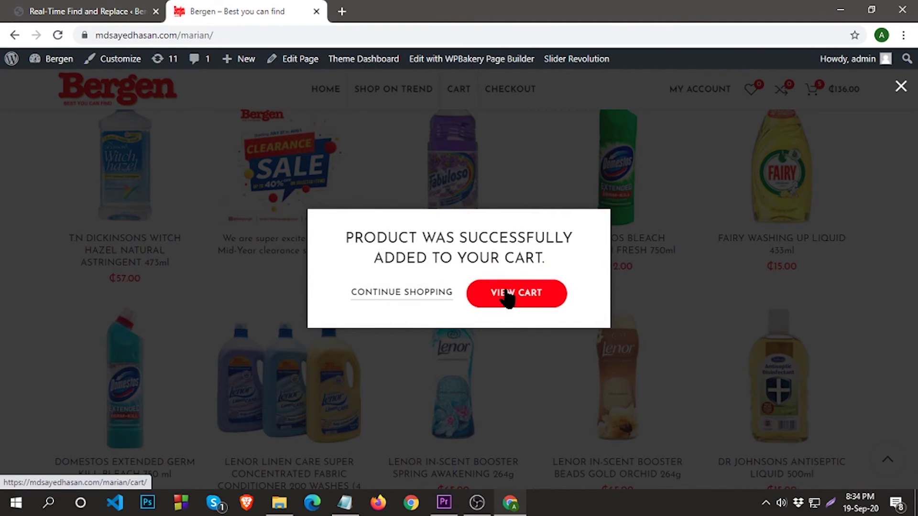
Step: Open the Fabuloso All Purpose Cleaner 500ml product page and inspect its Add to cart button in the developer tools
left_click(507, 297)
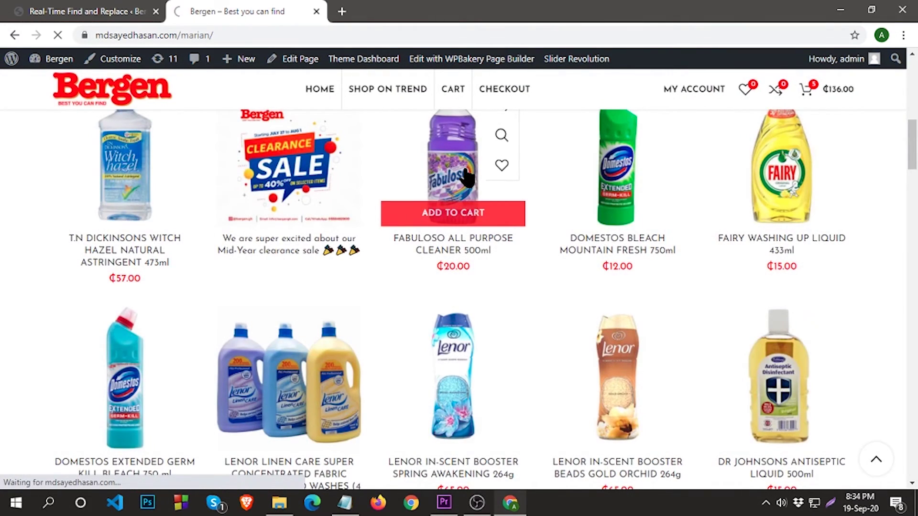
scroll(471, 263, "down", 3)
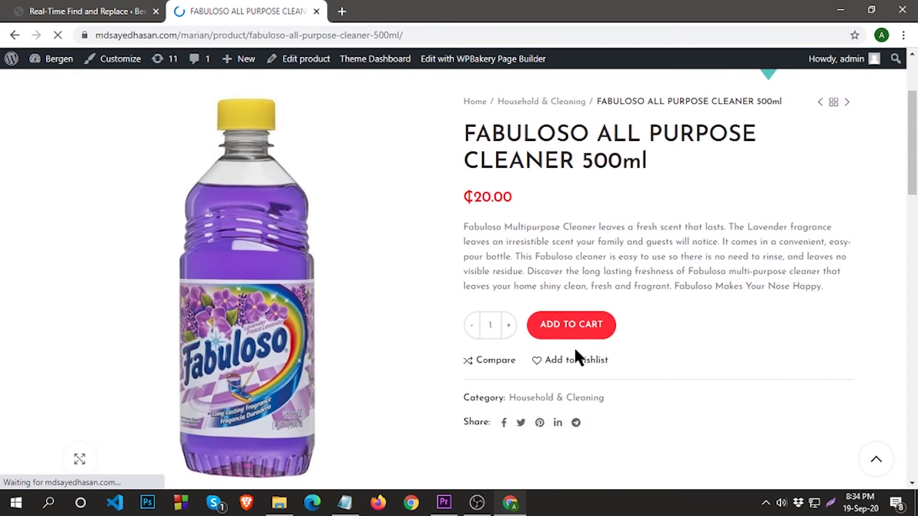
right_click(563, 321)
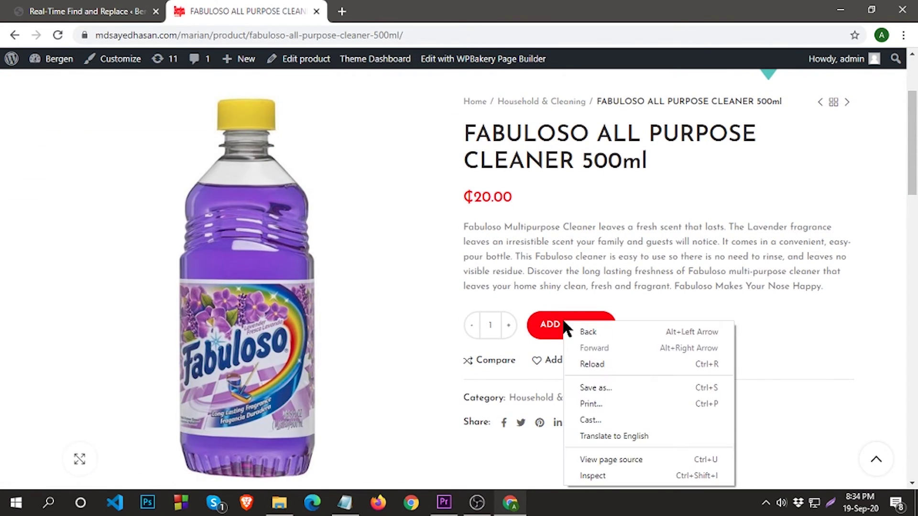
left_click(598, 475)
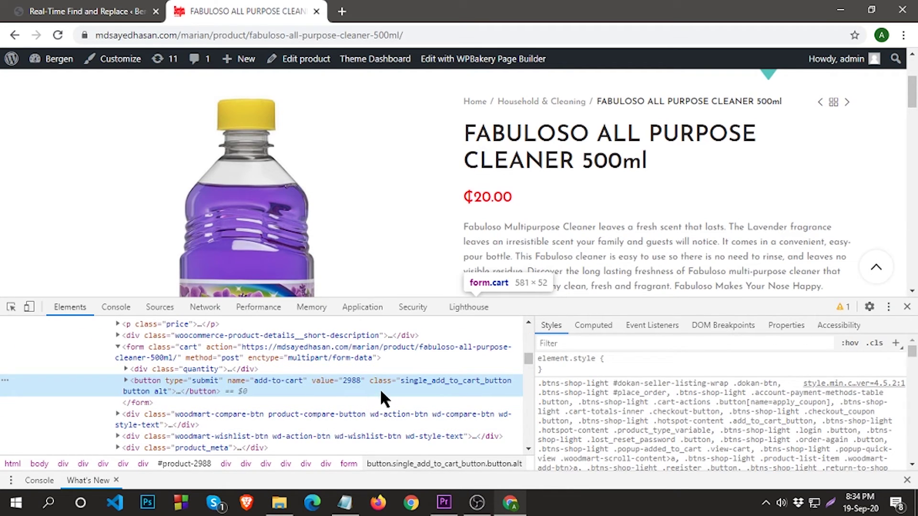
Step: Expand the button element in the page markup and copy its "Add to cart" text
left_click(124, 380)
left_click(157, 402)
double_click(156, 400)
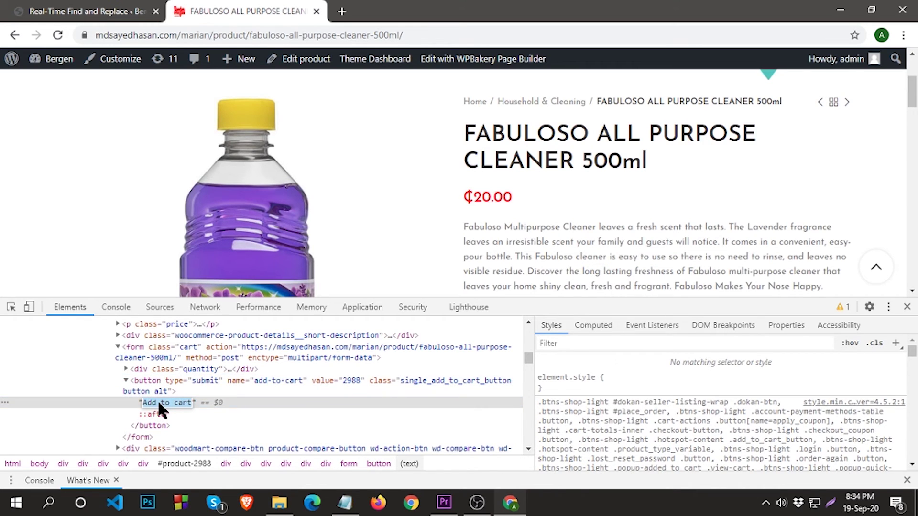
right_click(164, 397)
left_click(196, 306)
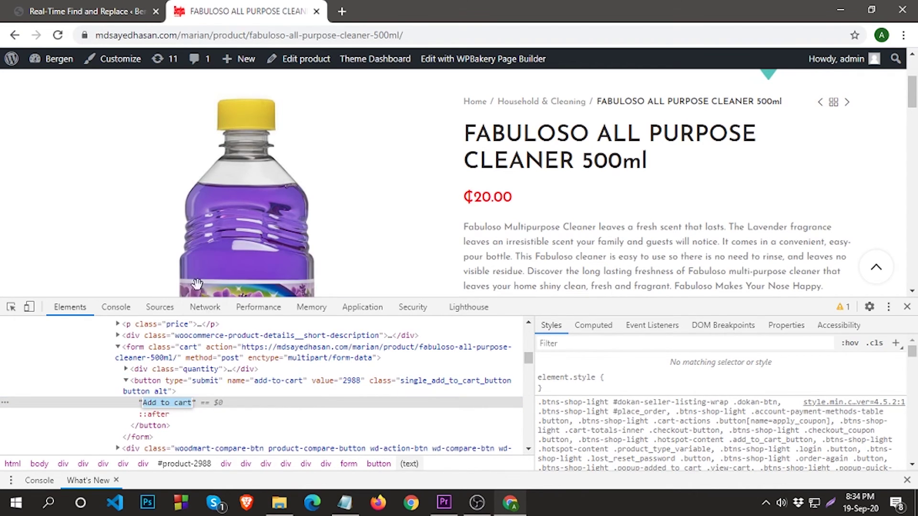
Step: Add a new rule in the Real-Time Find and Replace settings with the copied "Add to cart" as its find text
left_click(108, 12)
scroll(316, 315, "down", 13)
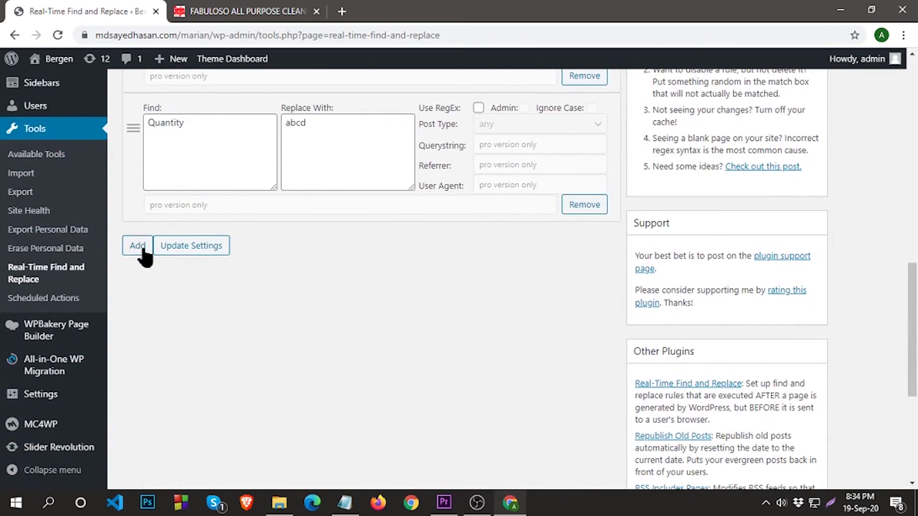
left_click(138, 246)
scroll(220, 360, "down", 4)
scroll(197, 227, "up", 2)
left_click(190, 162)
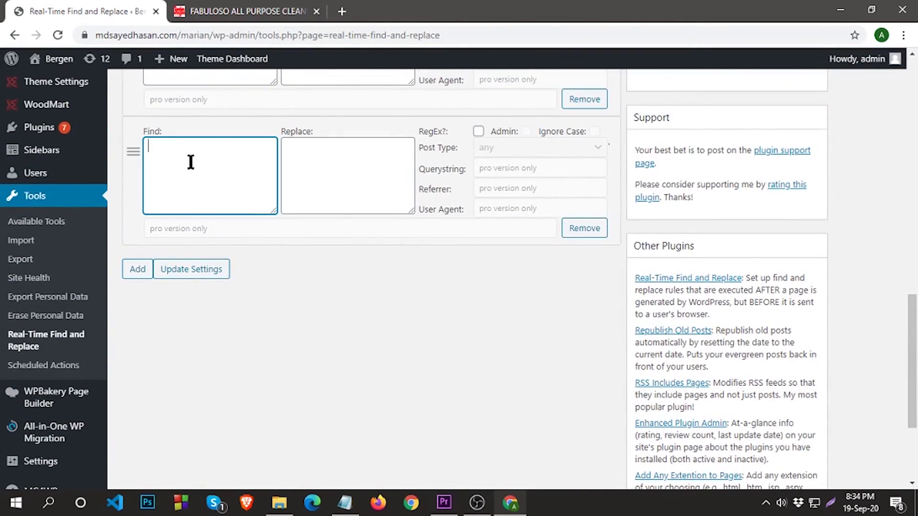
right_click(191, 162)
left_click(226, 260)
Step: Set the new rule's replacement text to "Add To Inquiry" and save the plugin settings
left_click(302, 164)
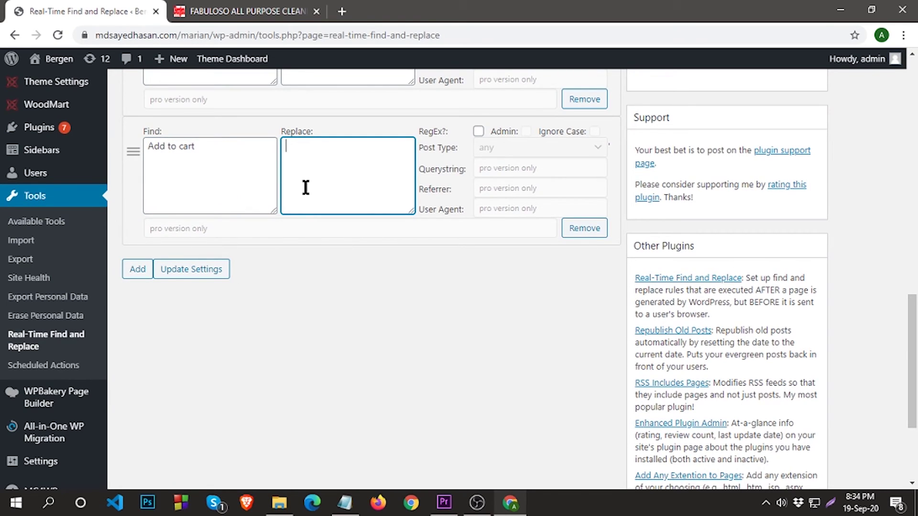
type("Add To Inquiry")
left_click(181, 271)
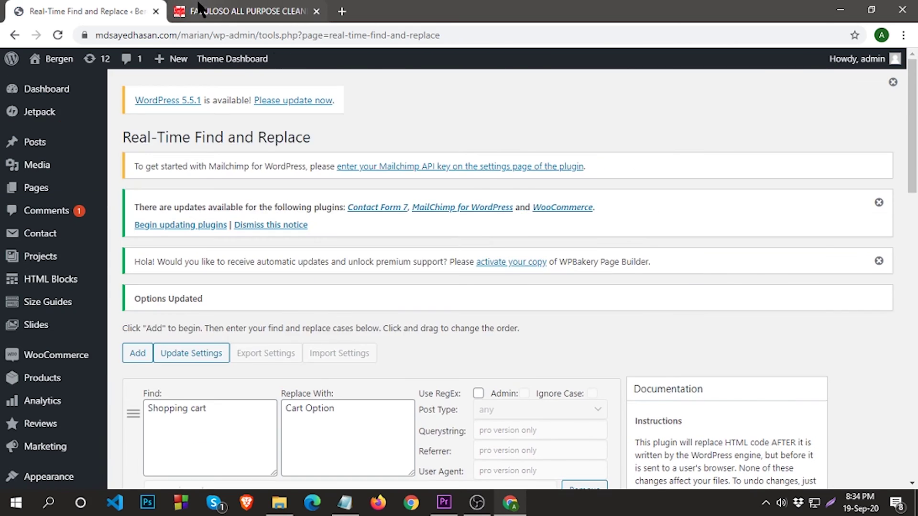
Step: Reload the Fabuloso product page, close the developer tools and check the label of the button beside the quantity selector
left_click(200, 7)
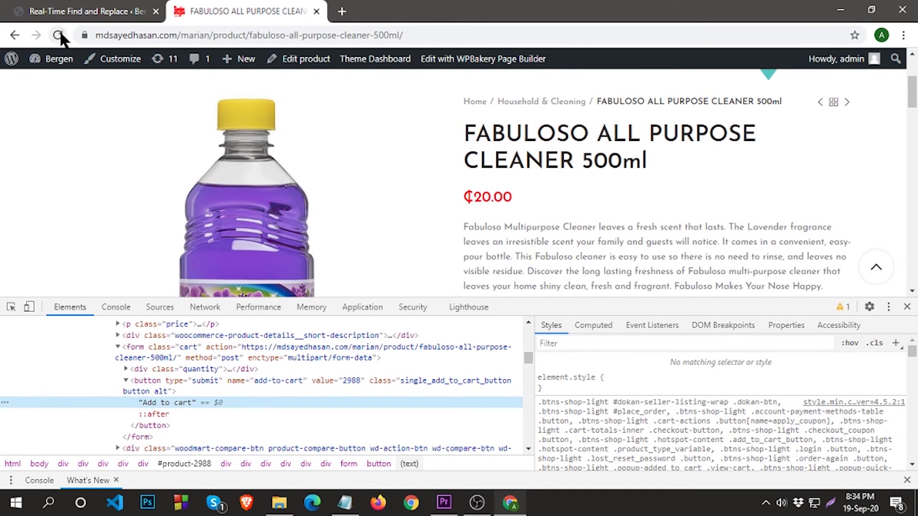
left_click(58, 35)
left_click(907, 307)
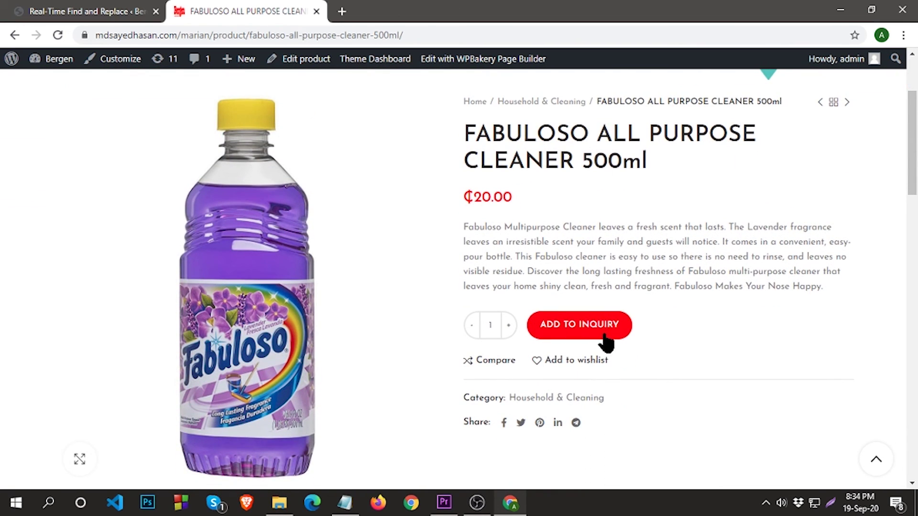
left_click(563, 337)
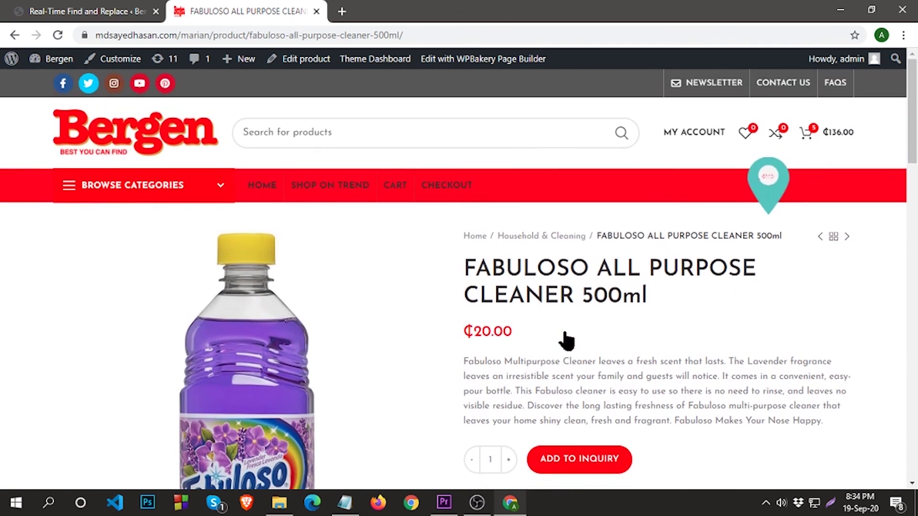